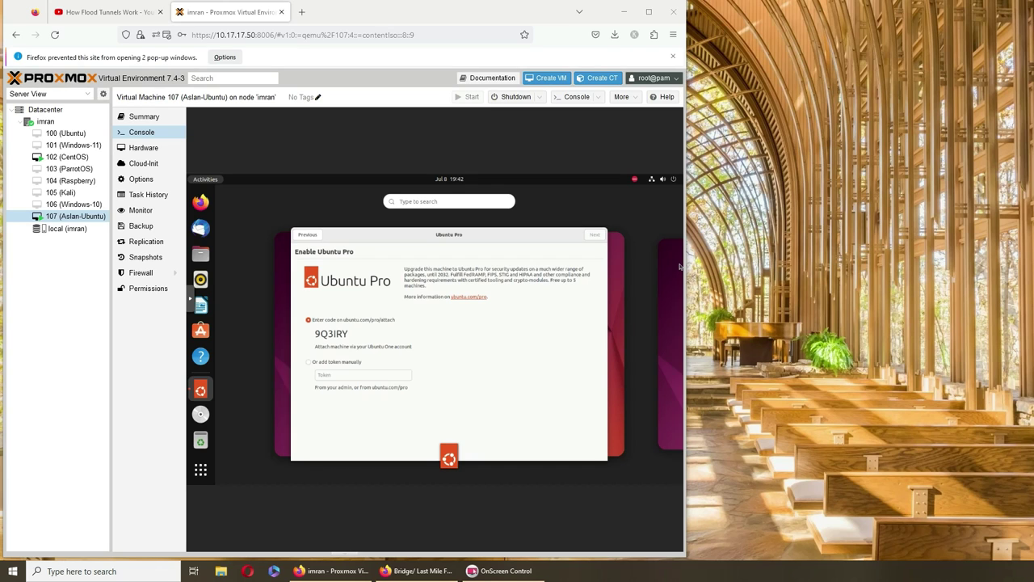
# Open VM 107's noVNC console in its own maximized window, then minimize it.
pyautogui.click(575, 96)
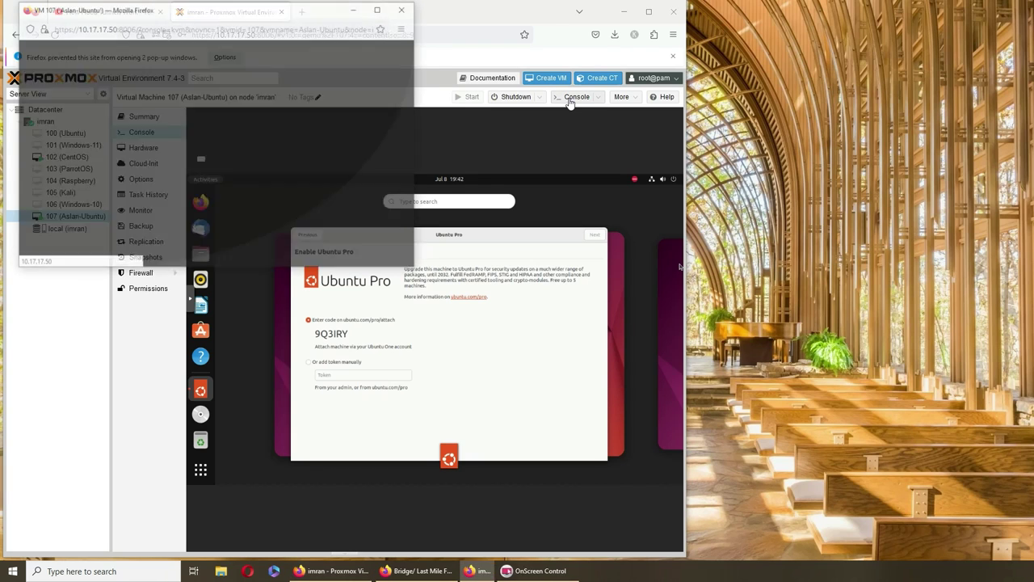
pyautogui.click(380, 8)
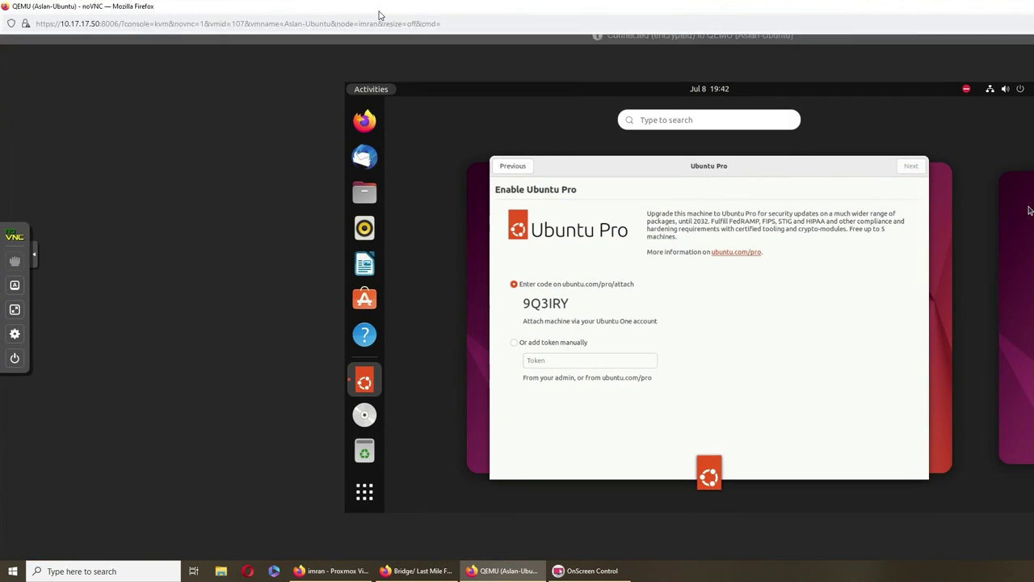
pyautogui.moveTo(992, 8); pyautogui.dragTo(728, 2)
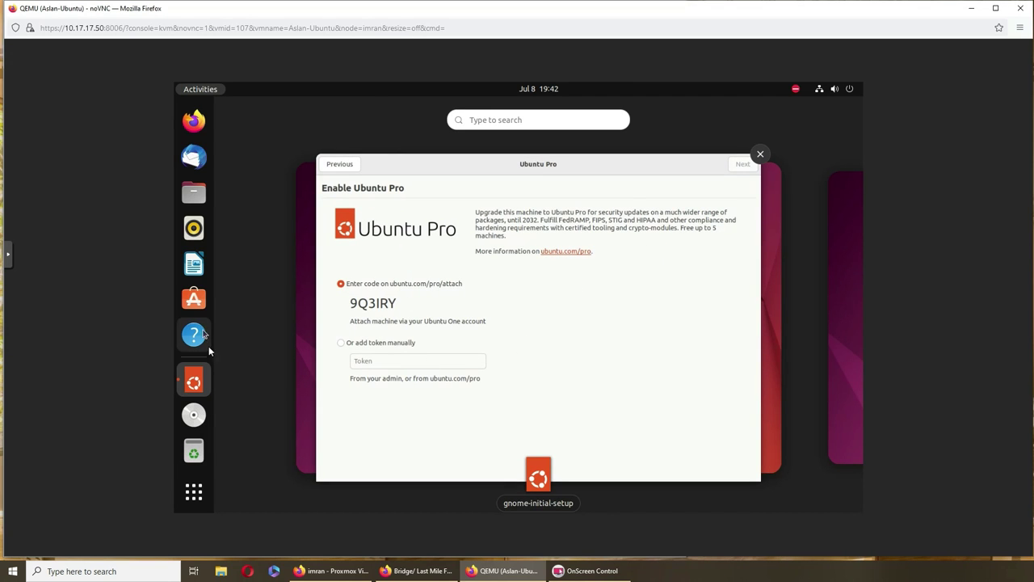
pyautogui.click(971, 8)
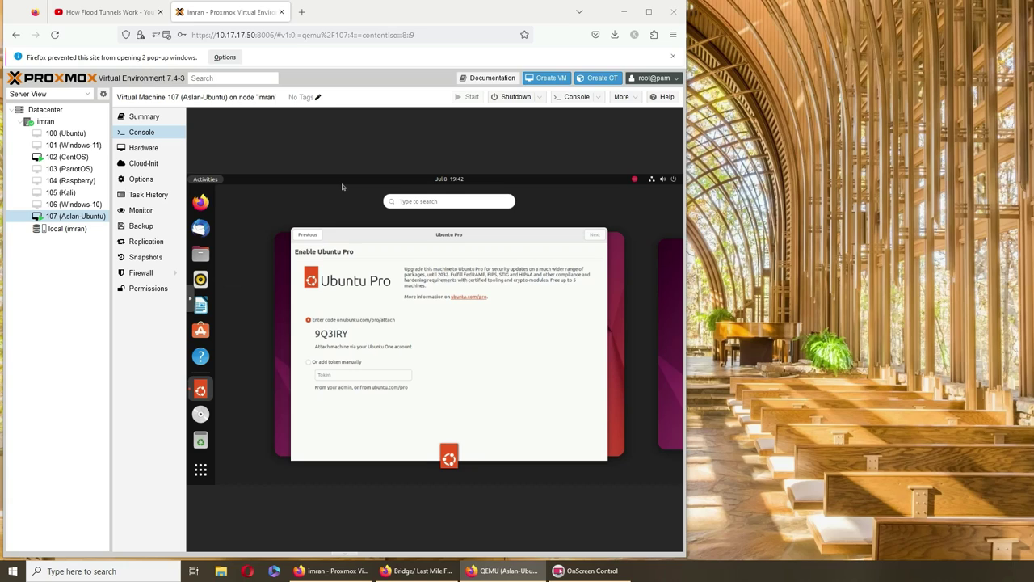
# Switch back to the standalone noVNC console window showing the Enable Ubuntu Pro page.
pyautogui.hotkey('alt', 'Tab')
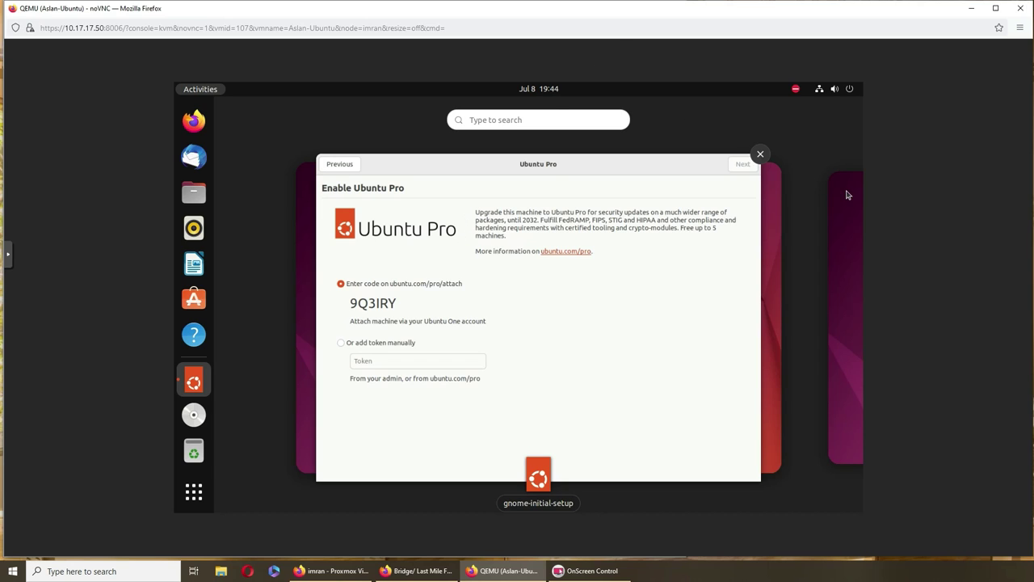
# Minimize the standalone console window to return to the Proxmox page.
pyautogui.click(416, 361)
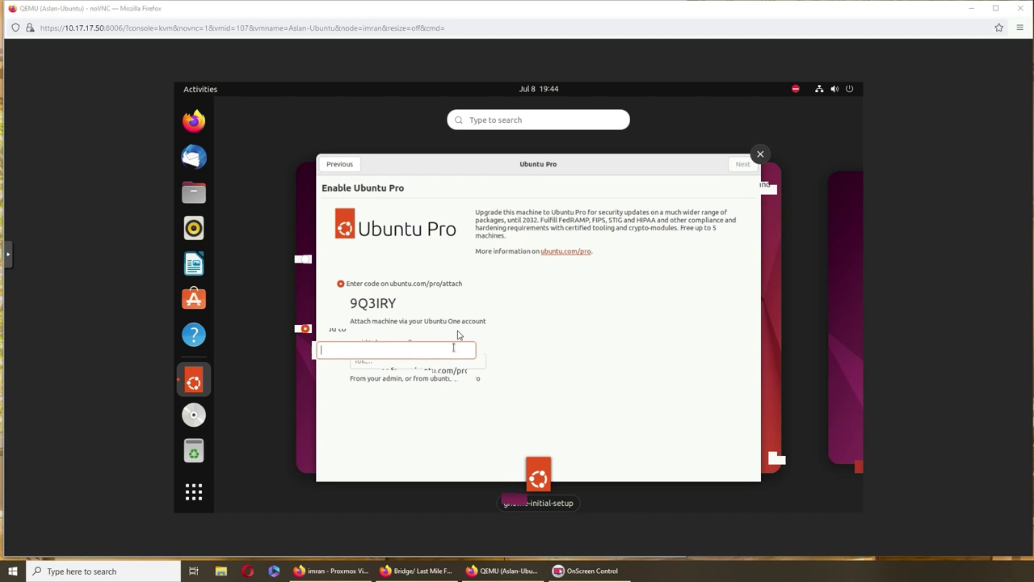
pyautogui.click(602, 14)
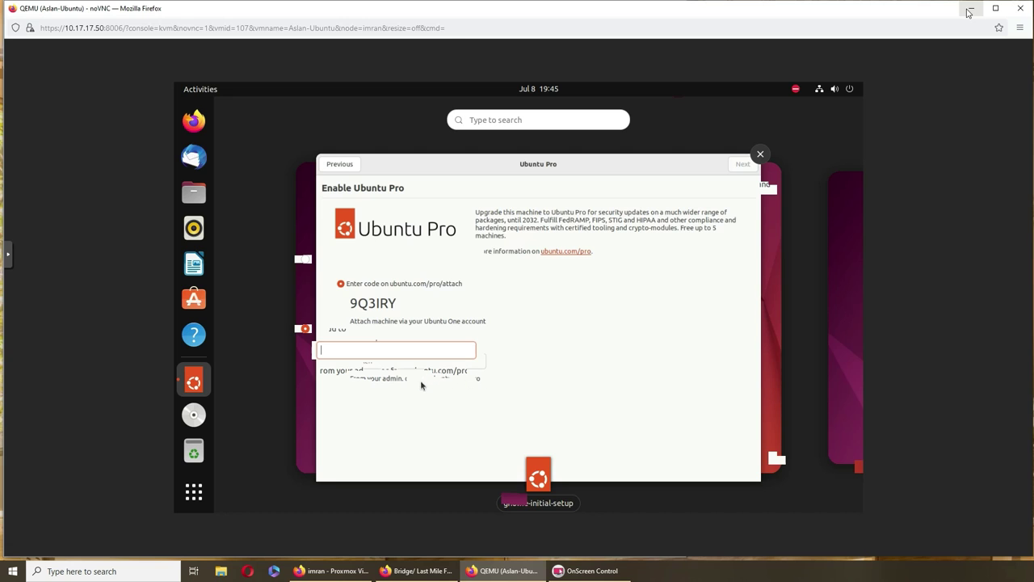
pyautogui.click(968, 11)
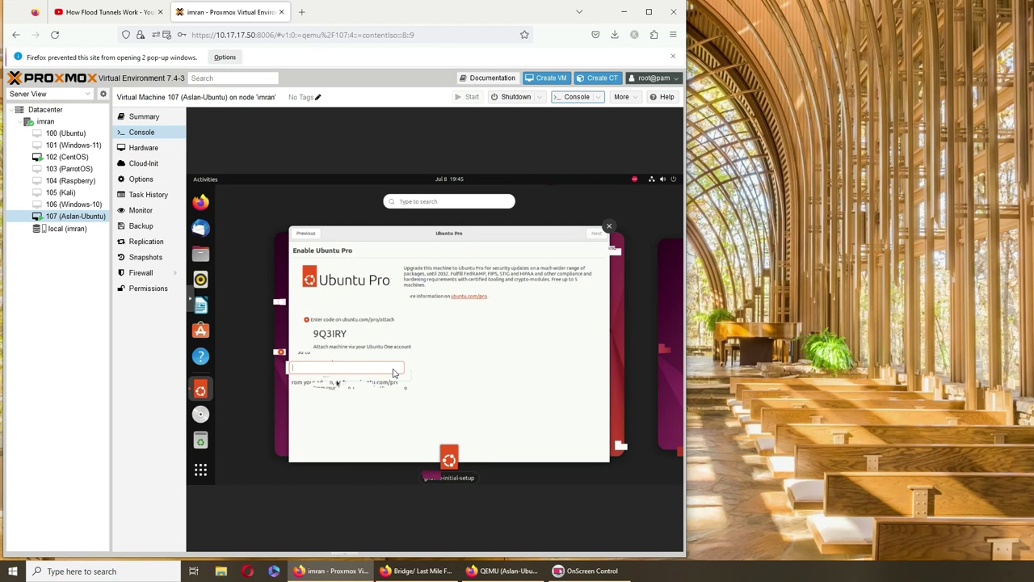
# Enter the displayed attach code in the embedded console's manual token field and submit it.
pyautogui.click(332, 362)
pyautogui.click(337, 369)
pyautogui.write('9q')
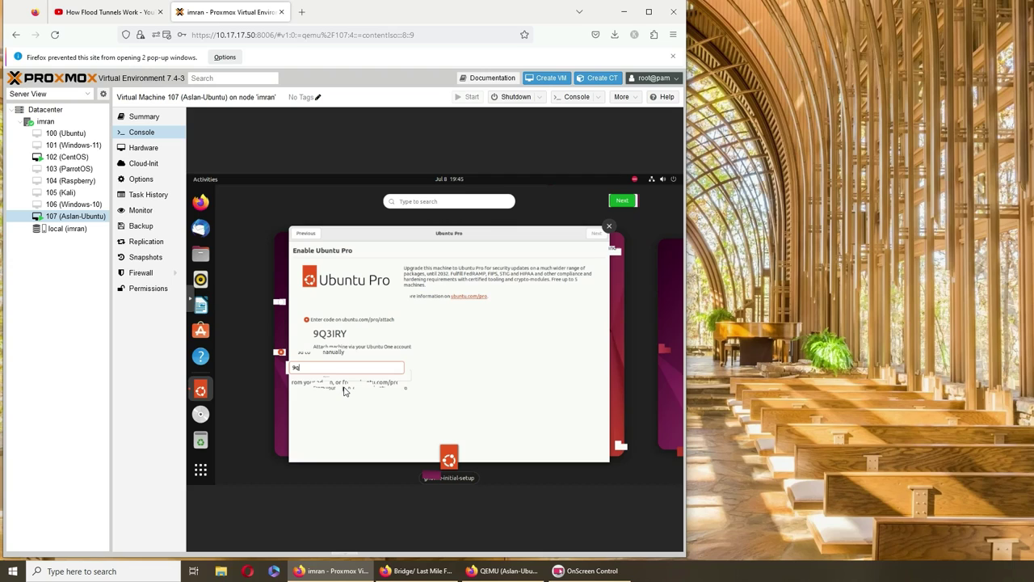
pyautogui.press('BackSpace')
pyautogui.write('Q3IRY')
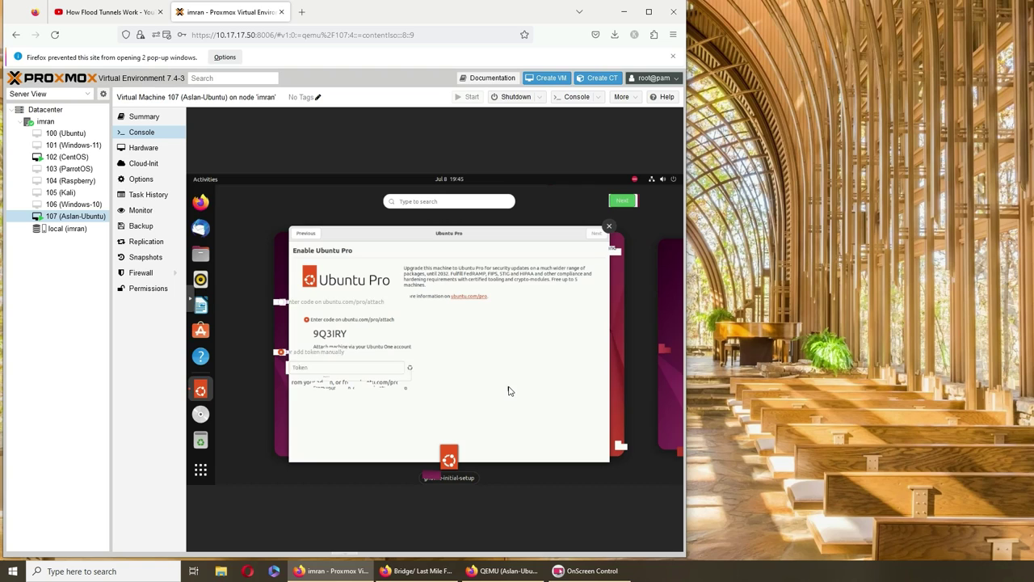
pyautogui.press('Return')
# Authorize the attach with the account password, then clear stray text from the token field.
pyautogui.write('••••••••••')
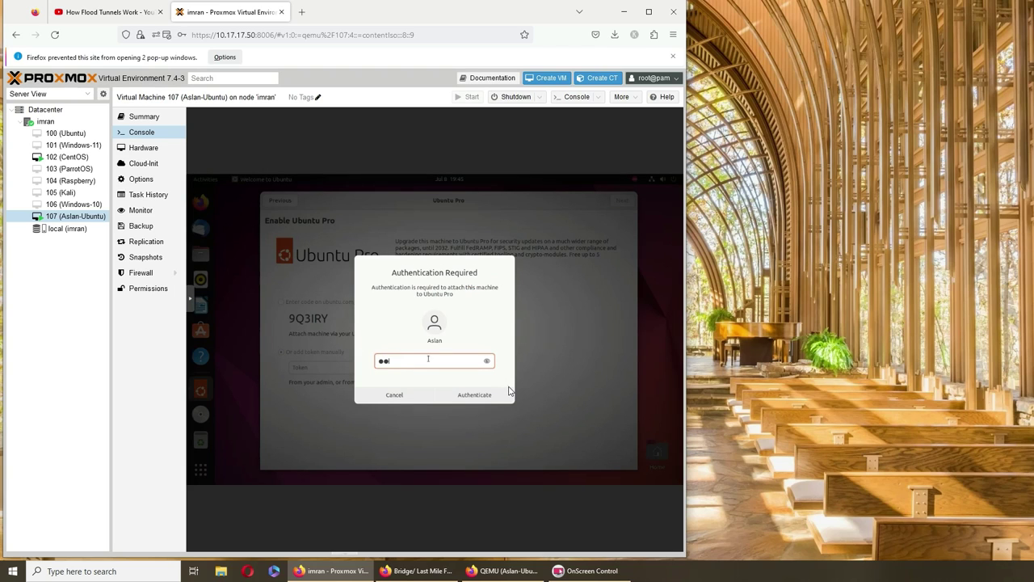
pyautogui.press('Return')
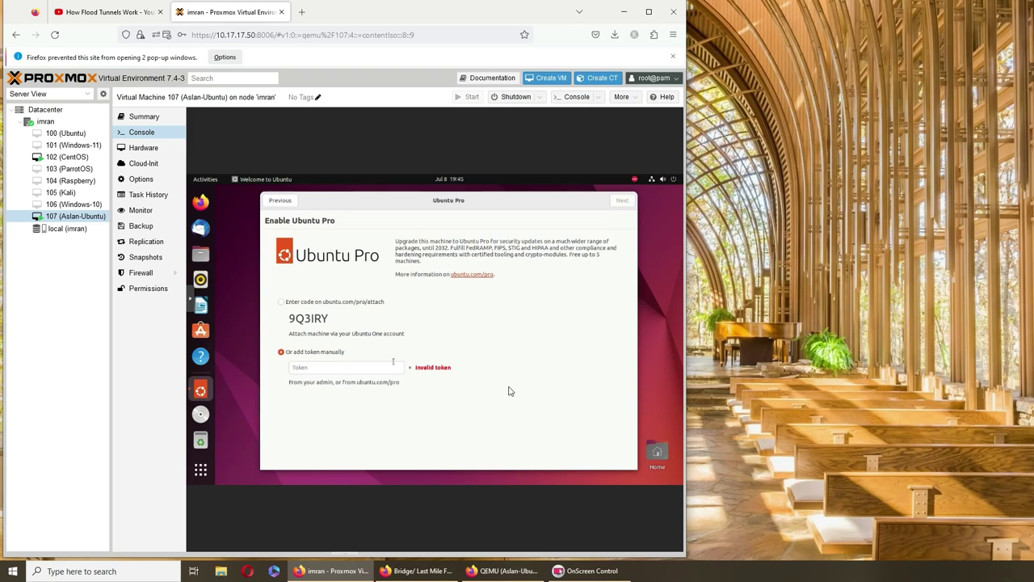
pyautogui.click(374, 368)
pyautogui.write('oh man')
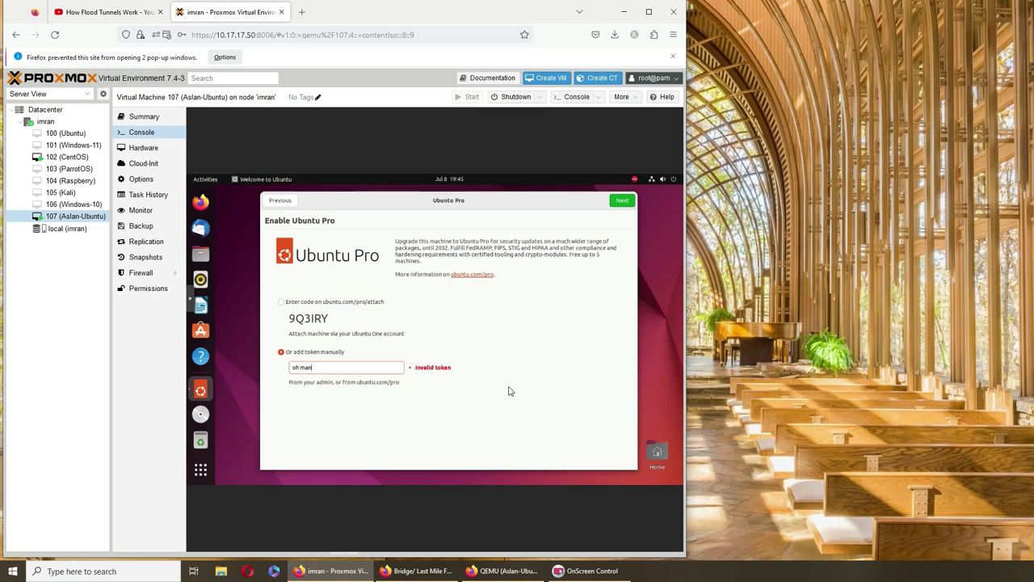
pyautogui.press('BackSpace')
pyautogui.press('BackSpace')
pyautogui.press('BackSpace')
pyautogui.press('BackSpace')
pyautogui.press('BackSpace')
pyautogui.press('BackSpace')
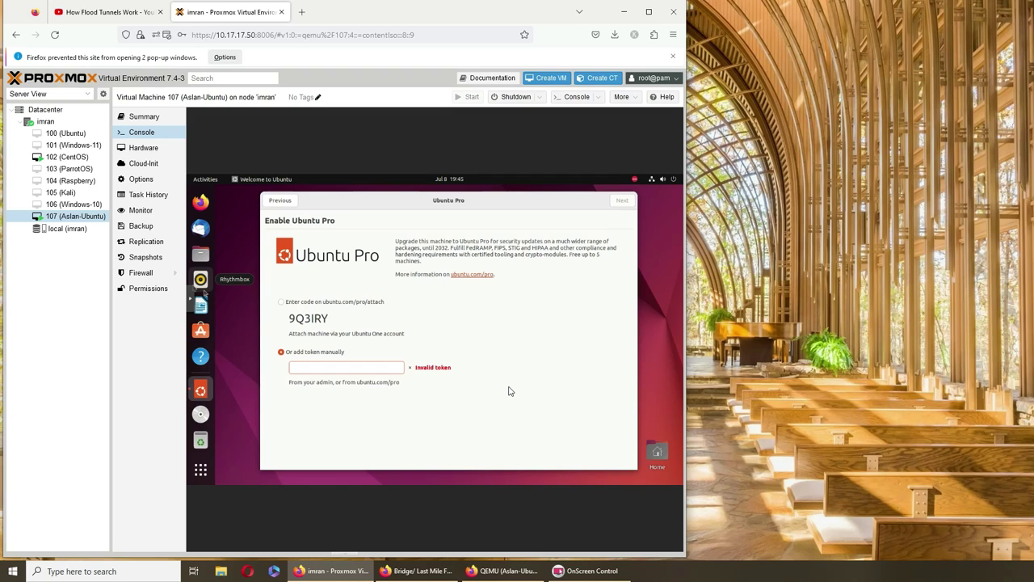
# Submit a typed sentence as the manual token, which is rejected as invalid.
pyautogui.click(327, 372)
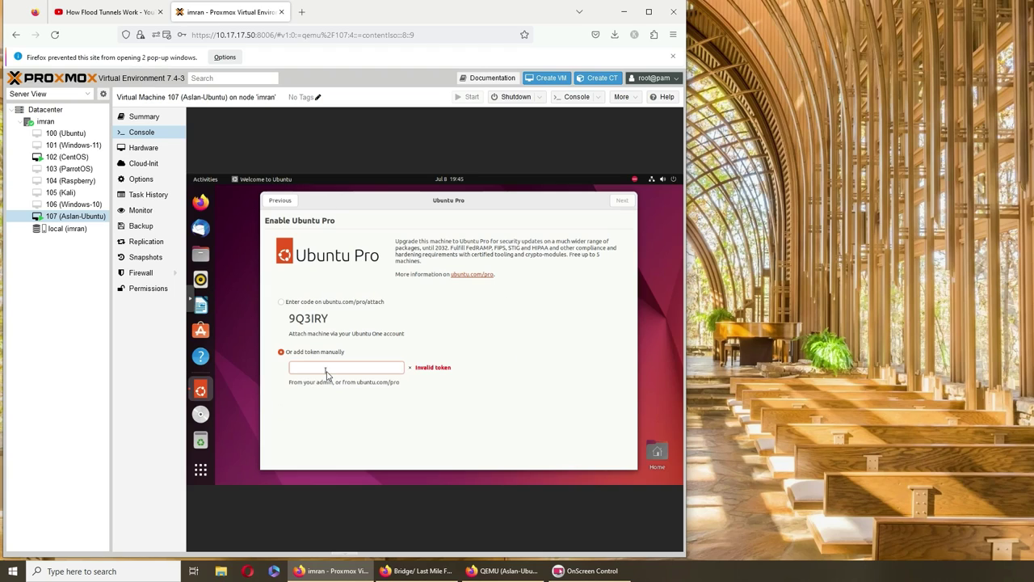
pyautogui.write('you do know that they want you')
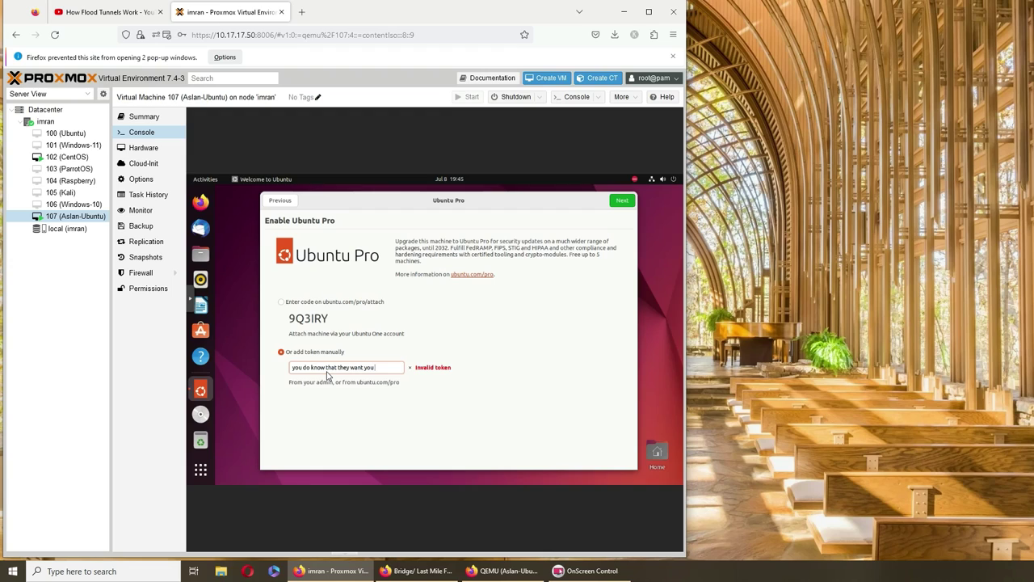
pyautogui.write(' to put it at that website!')
pyautogui.press('Return')
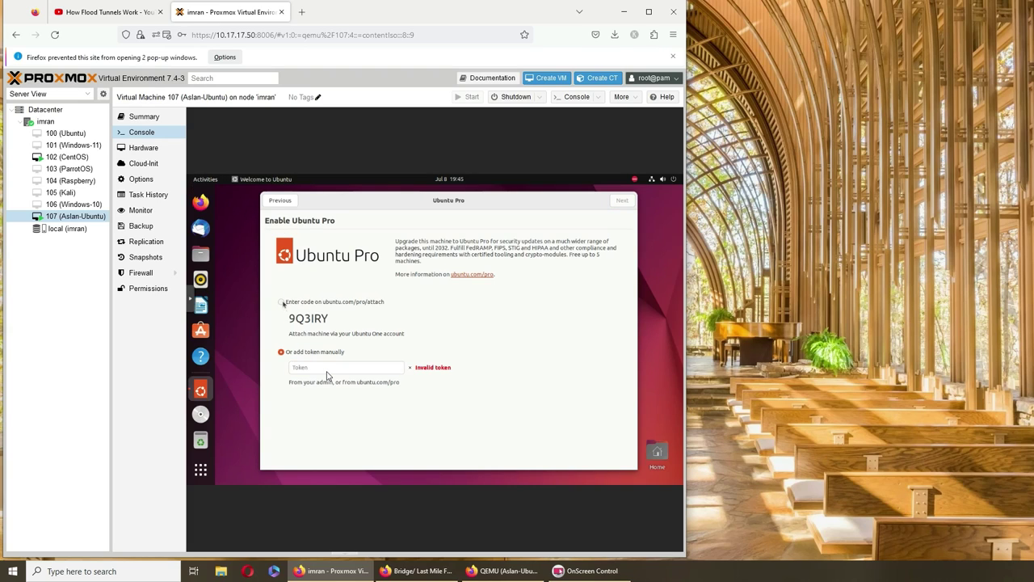
# Launch Firefox in the VM and note 'not working on pc' in the manual token field.
pyautogui.click(282, 302)
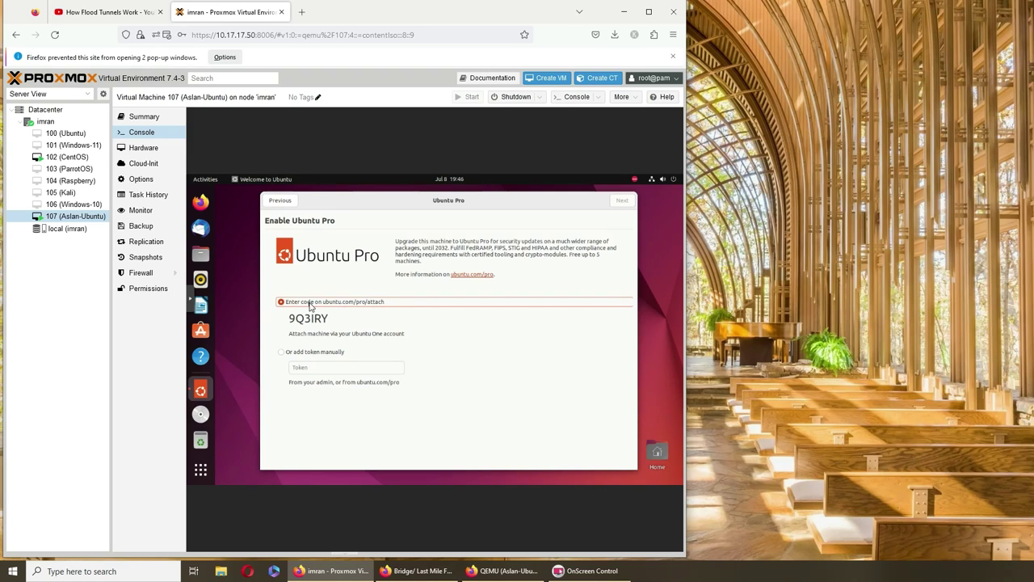
pyautogui.click(201, 203)
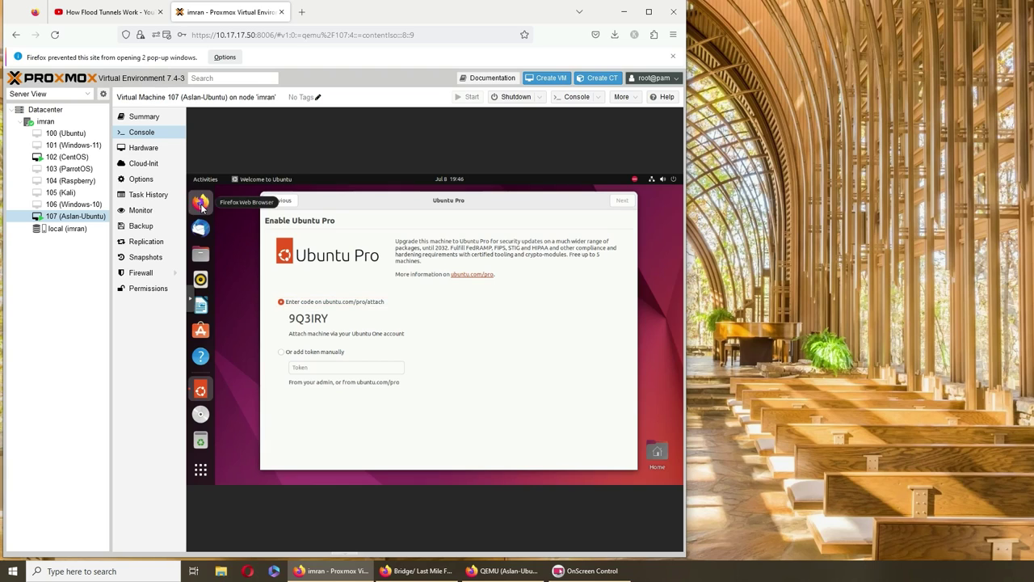
pyautogui.click(311, 366)
pyautogui.write('not working')
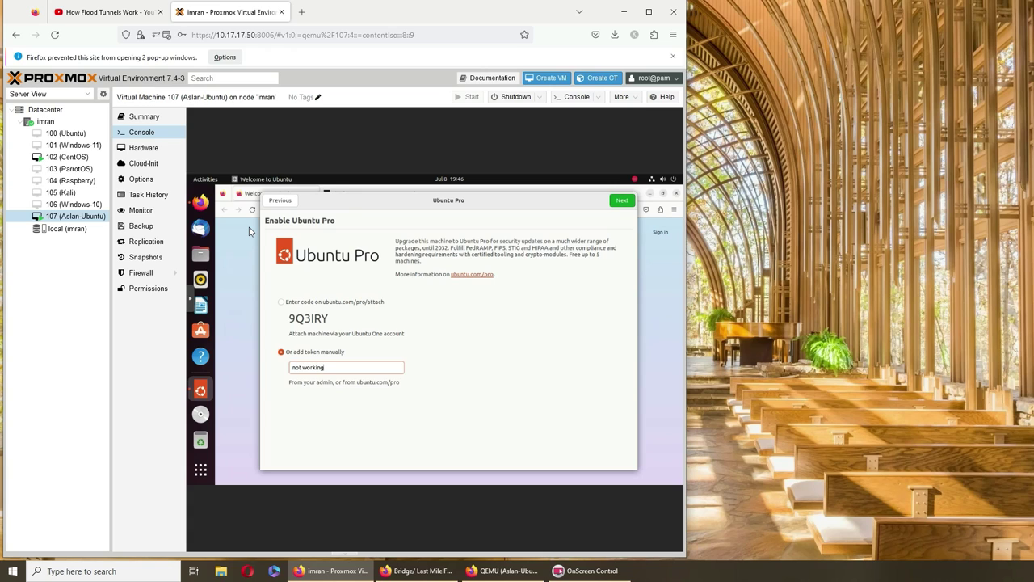
pyautogui.write(' on pc')
pyautogui.moveTo(396, 205); pyautogui.dragTo(405, 228)
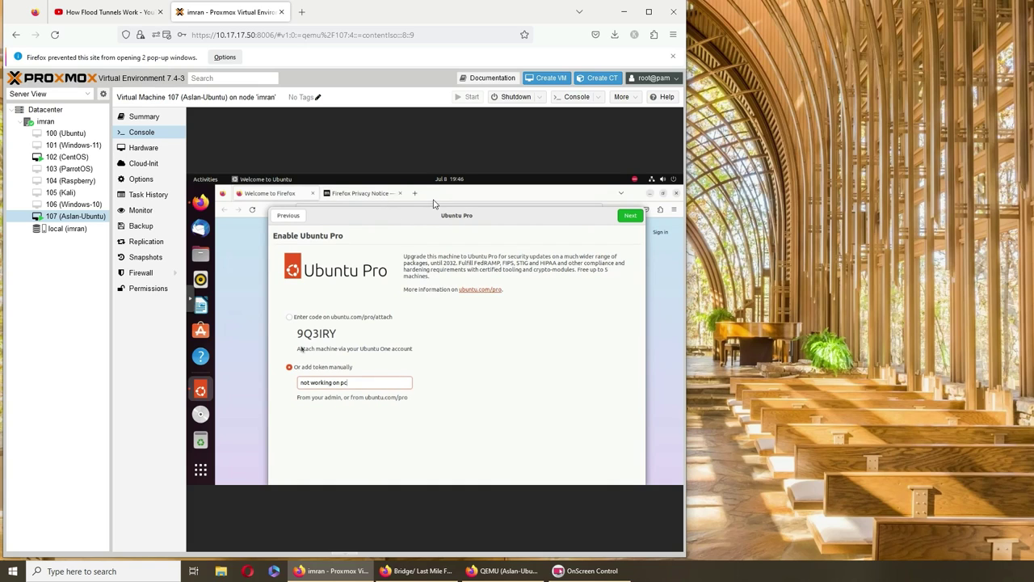
# Load ubuntu.com/pro/attach in the VM's Firefox and accept all trackers to reach Ubuntu One login.
pyautogui.click(421, 208)
pyautogui.click(404, 210)
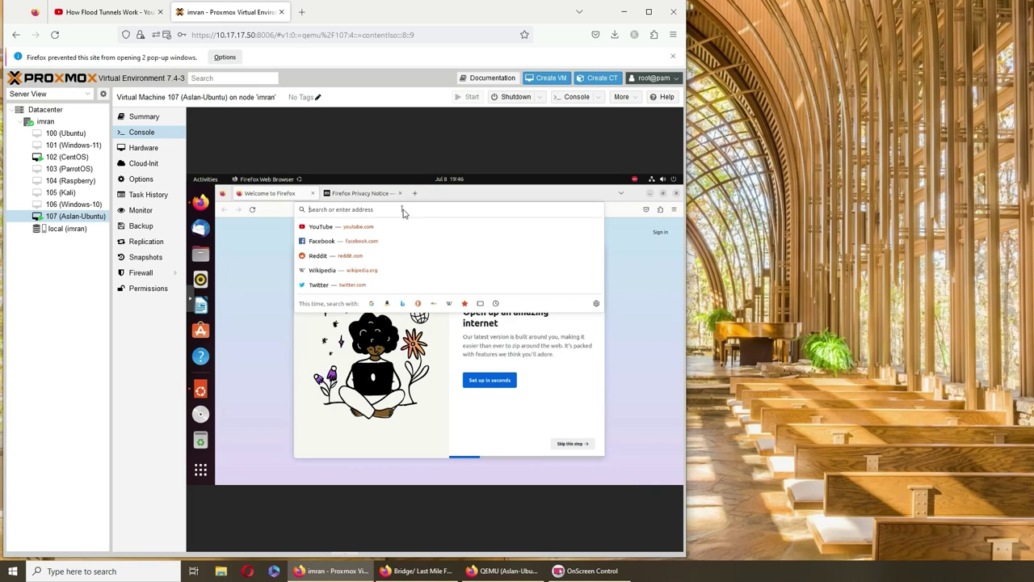
pyautogui.write('ubuntu.co')
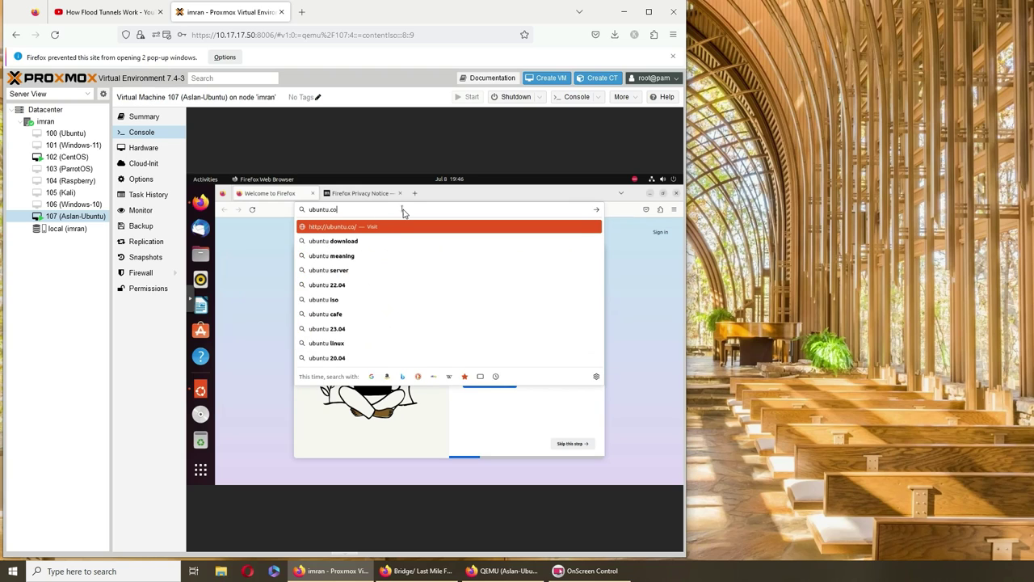
pyautogui.write('m/pro')
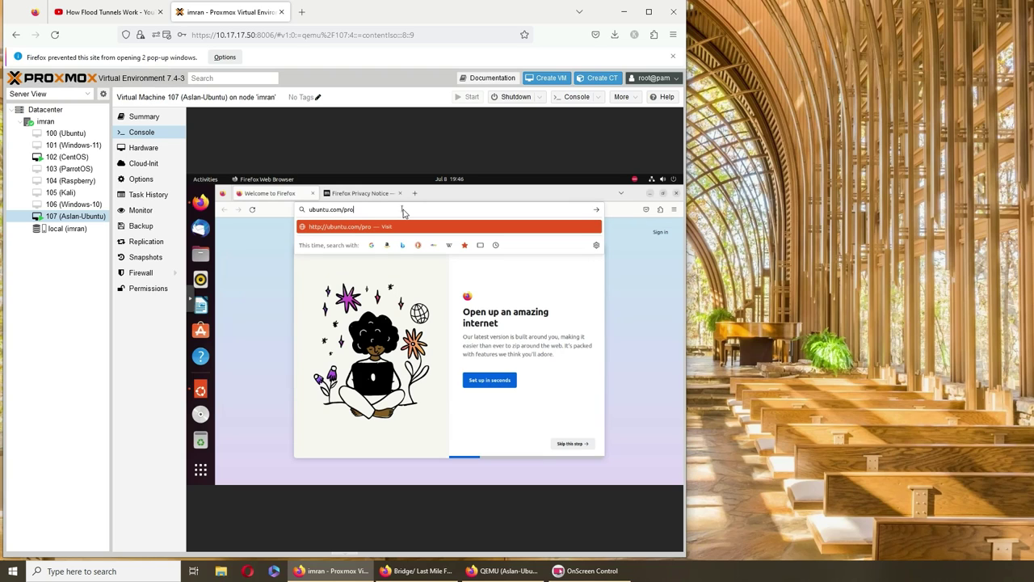
pyautogui.write('/attach')
pyautogui.press('Return')
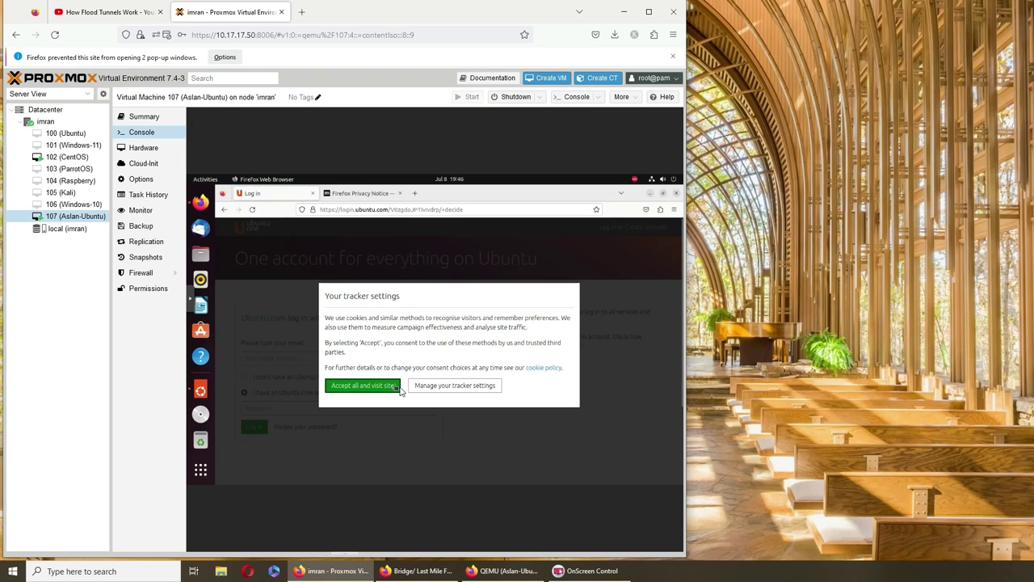
pyautogui.click(396, 387)
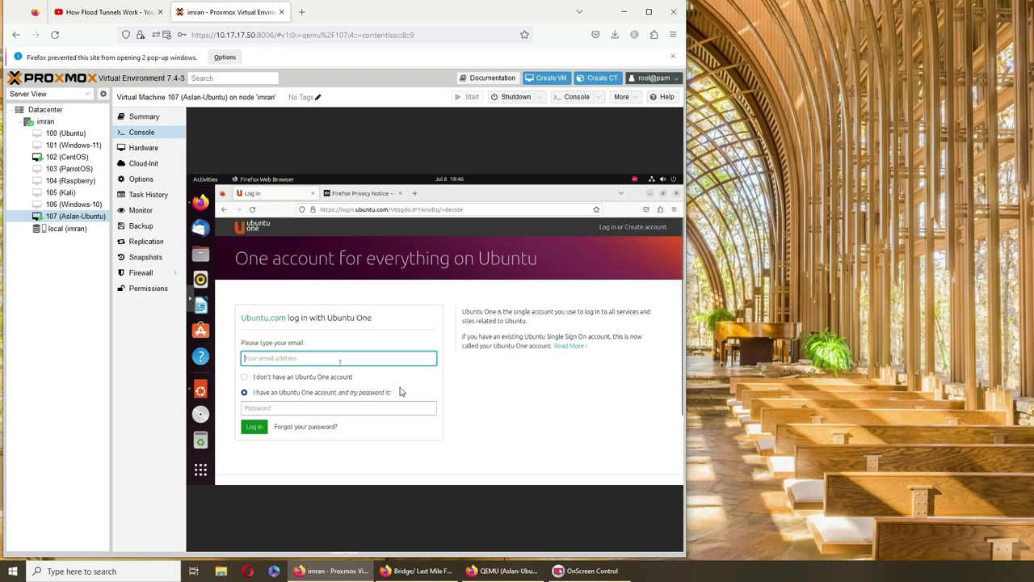
# Submit the account e-mail on the Ubuntu One login page and trim the address bar.
pyautogui.press('Return')
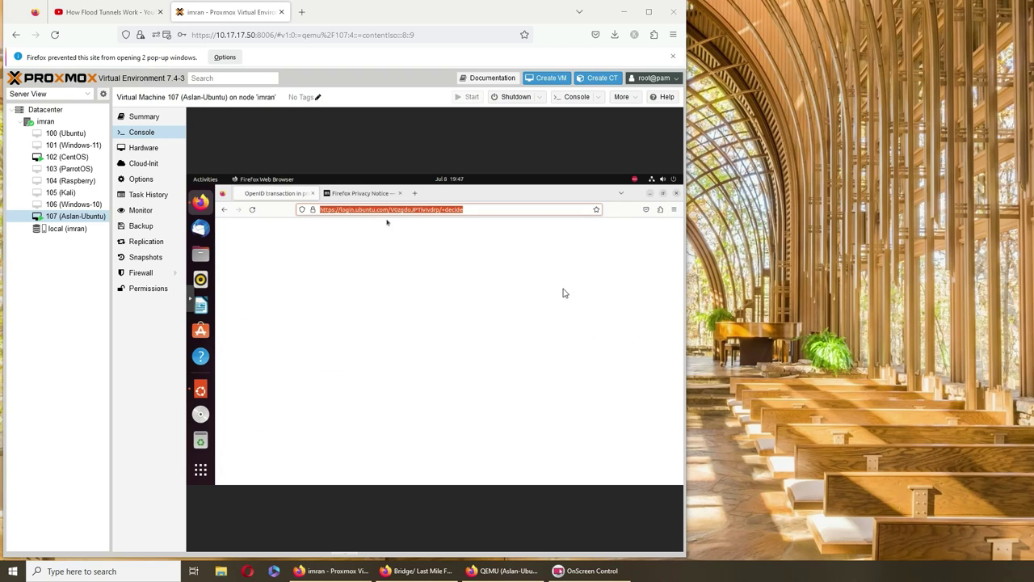
pyautogui.press('End')
pyautogui.press('BackSpace')
pyautogui.press('BackSpace')
pyautogui.press('BackSpace')
pyautogui.press('BackSpace')
pyautogui.press('BackSpace')
pyautogui.press('BackSpace')
pyautogui.press('BackSpace')
pyautogui.press('BackSpace')
pyautogui.press('BackSpace')
pyautogui.press('BackSpace')
pyautogui.press('BackSpace')
pyautogui.press('BackSpace')
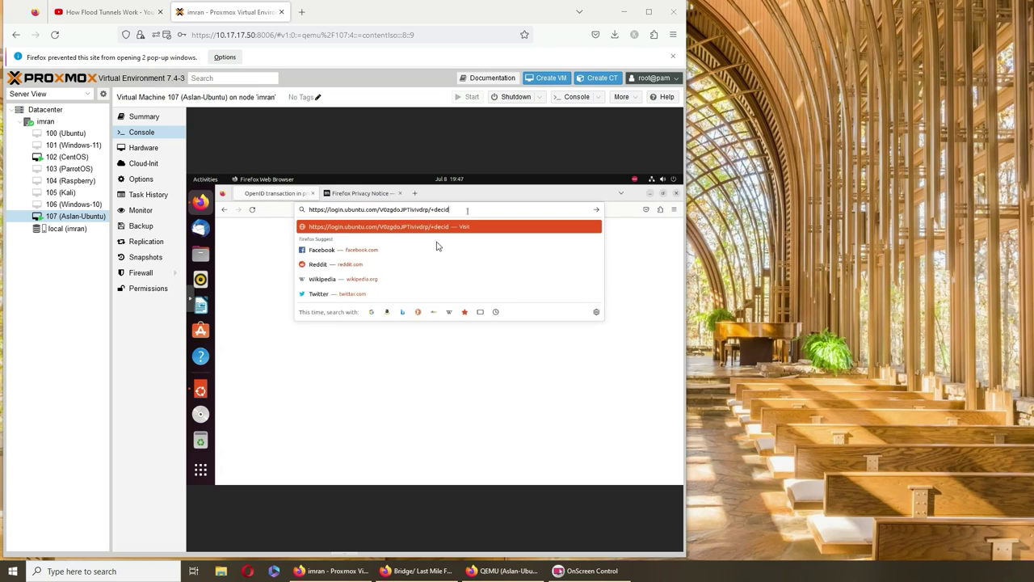
pyautogui.press('BackSpace')
pyautogui.press('BackSpace')
pyautogui.press('BackSpace')
pyautogui.press('BackSpace')
pyautogui.press('BackSpace')
pyautogui.press('BackSpace')
pyautogui.press('BackSpace')
pyautogui.press('BackSpace')
pyautogui.press('BackSpace')
pyautogui.press('BackSpace')
pyautogui.press('BackSpace')
pyautogui.press('BackSpace')
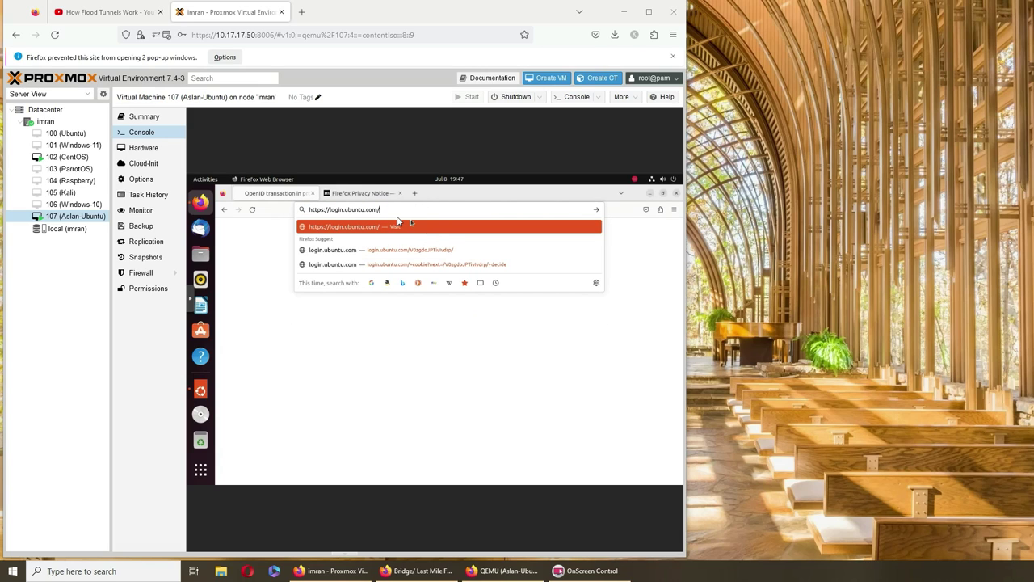
# Retry ubuntu.com/pro/attach, then check the top-bar notifications for the error.
pyautogui.tripleClick(395, 212)
pyautogui.write('pro')
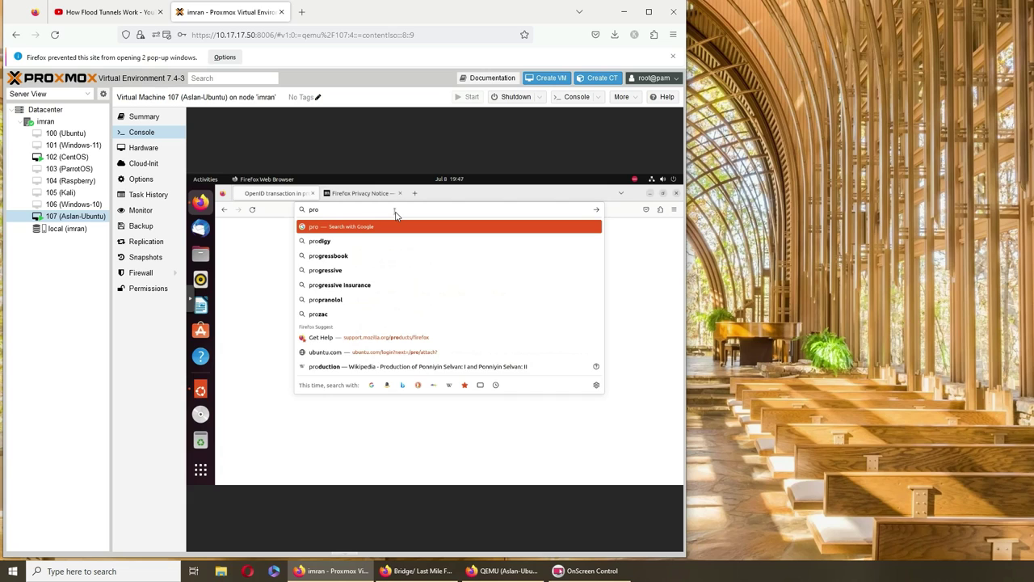
pyautogui.press('BackSpace')
pyautogui.press('BackSpace')
pyautogui.press('BackSpace')
pyautogui.write('ubu')
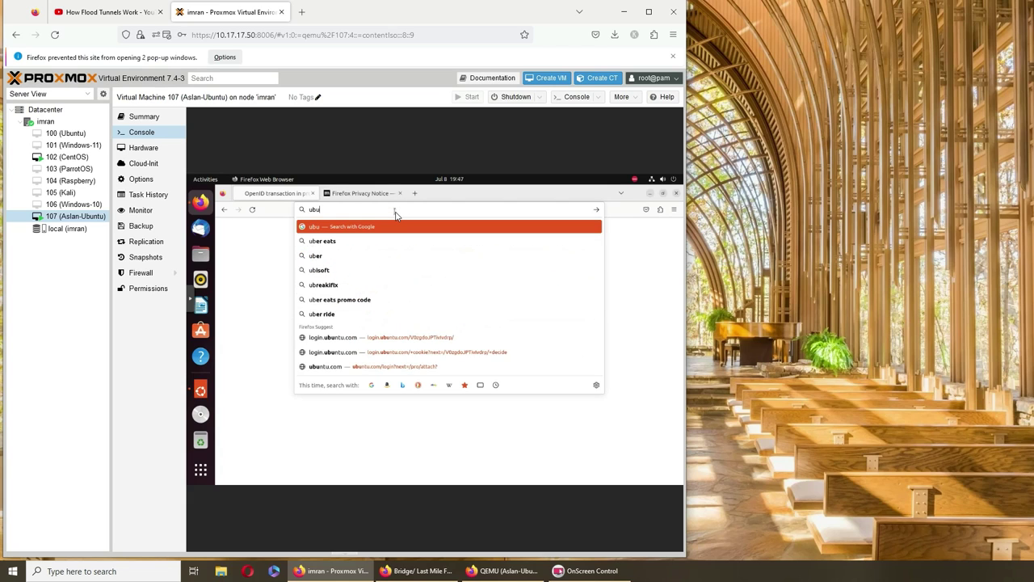
pyautogui.write('ntu.com/pro/atta')
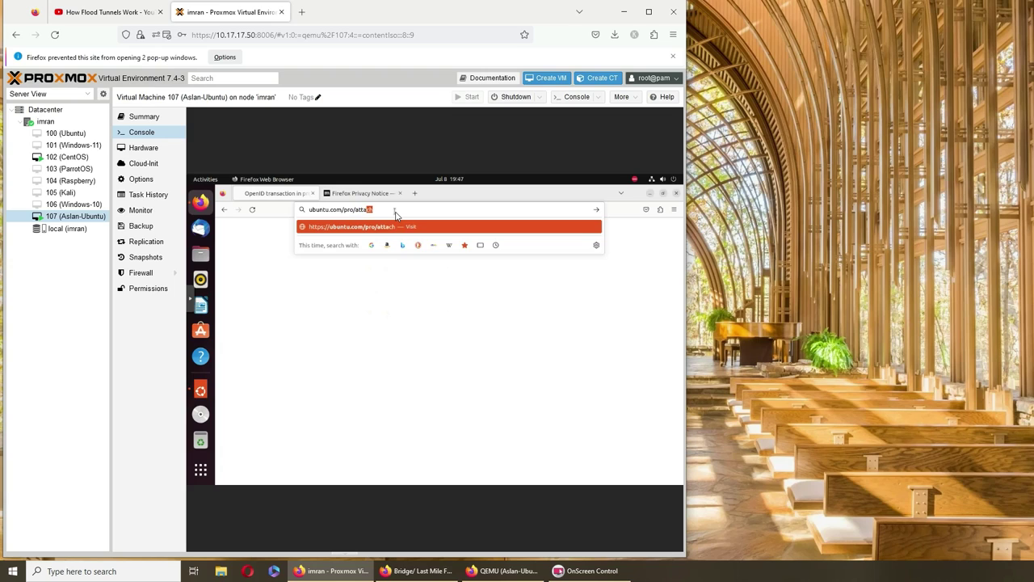
pyautogui.press('Return')
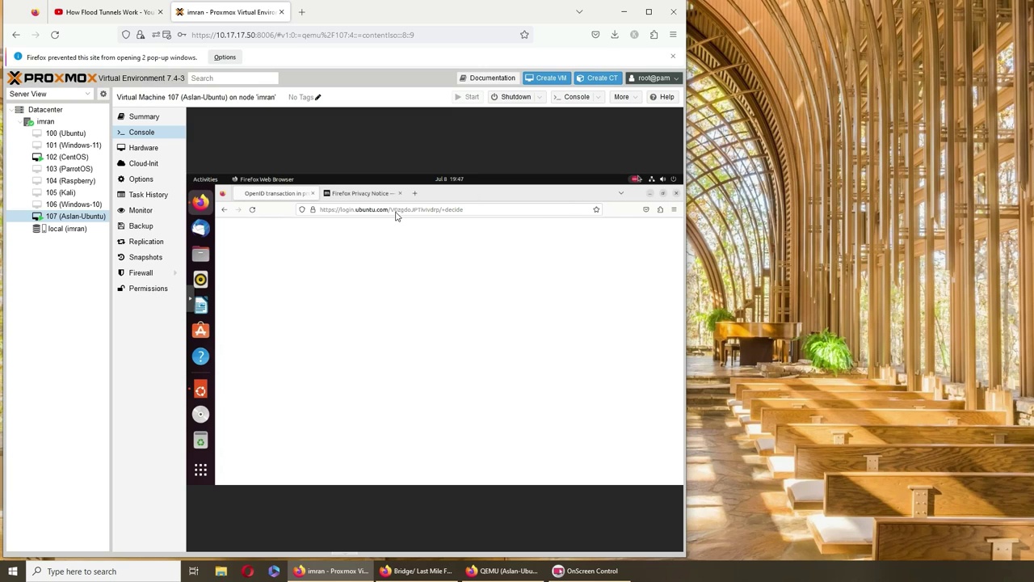
pyautogui.click(637, 181)
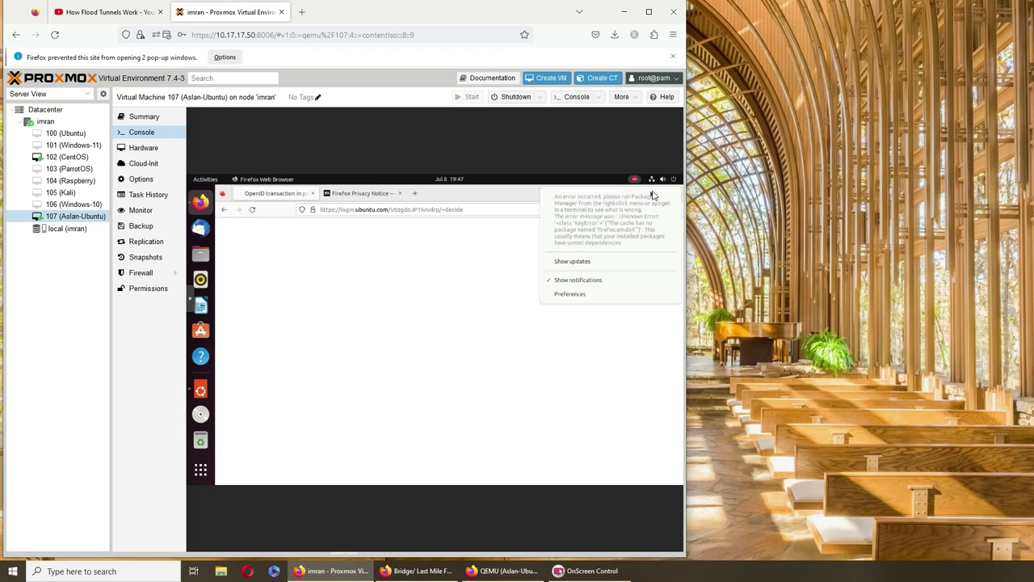
pyautogui.click(229, 188)
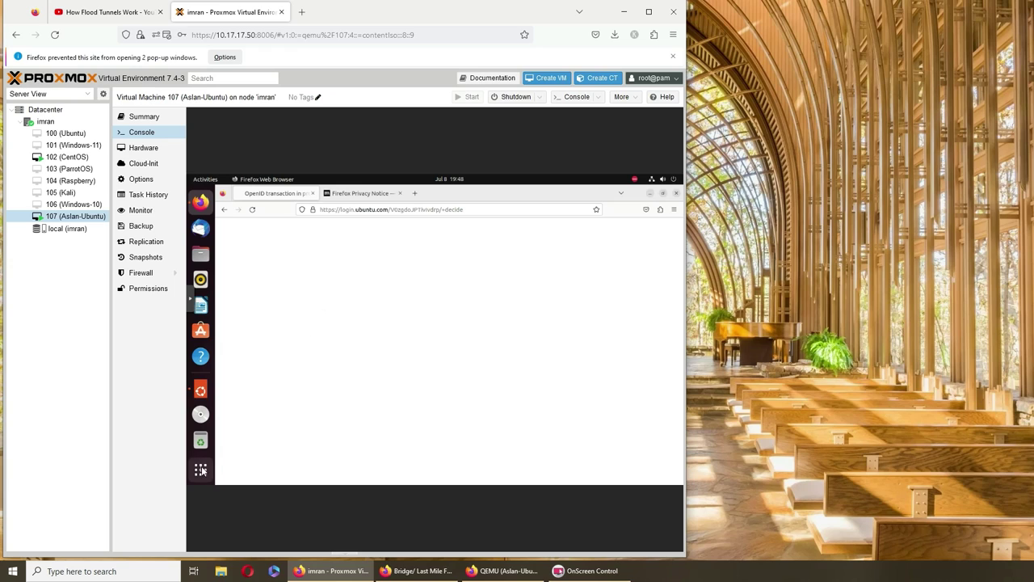
# Open a Terminal in the VM and run apt-get update.
pyautogui.click(200, 470)
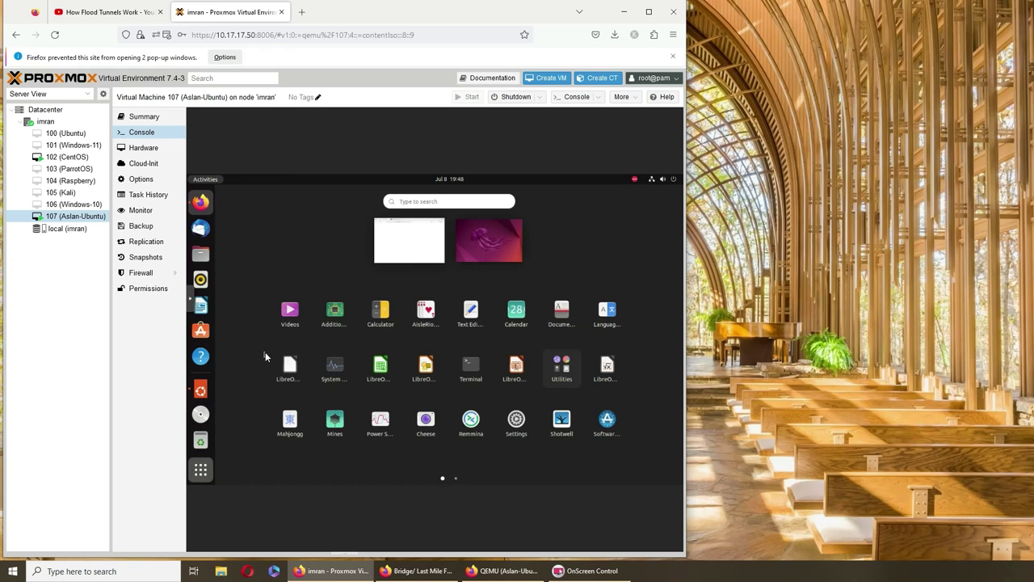
pyautogui.click(473, 368)
pyautogui.write('ap')
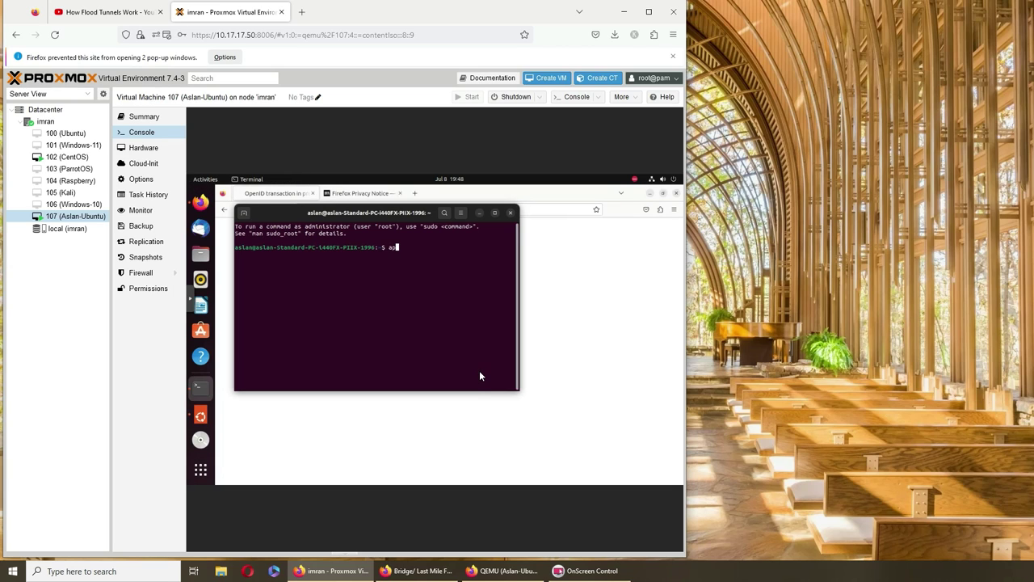
pyautogui.write('t-get update')
pyautogui.press('Return')
# Run sudo apt-get update with the administrator password, then type the upgrade command.
pyautogui.write('sudo apt-g')
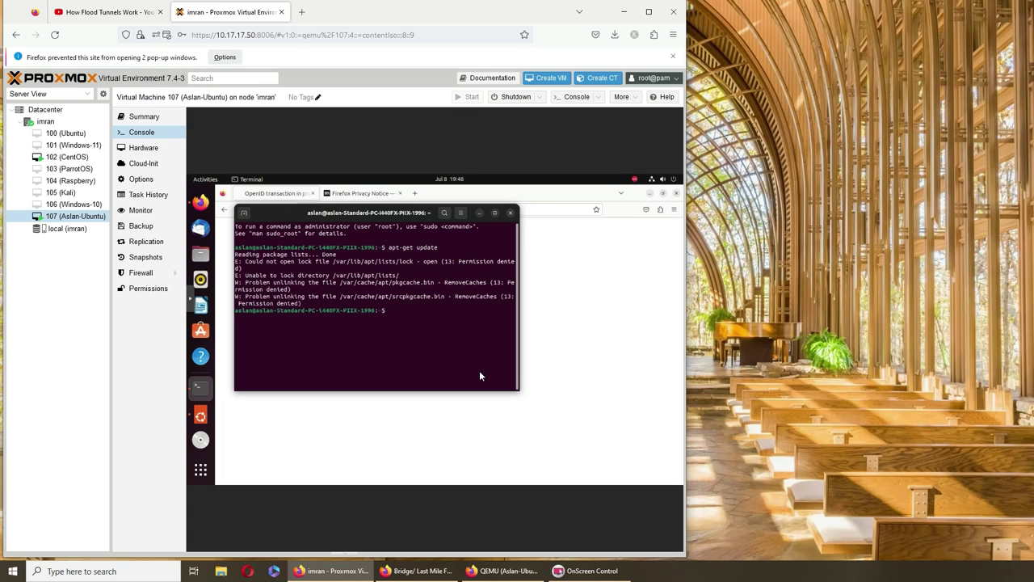
pyautogui.write('et update')
pyautogui.press('Return')
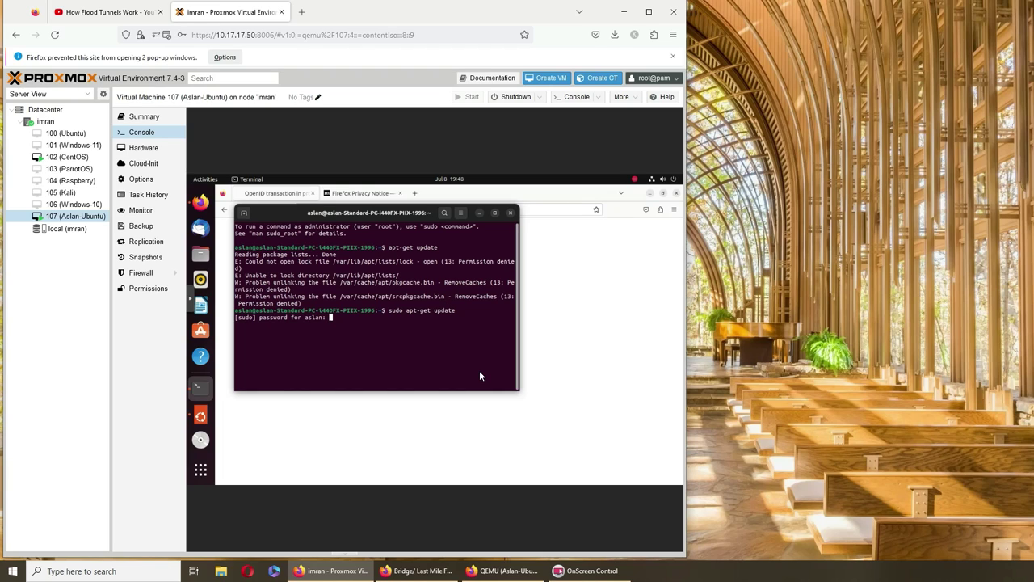
pyautogui.press('Return')
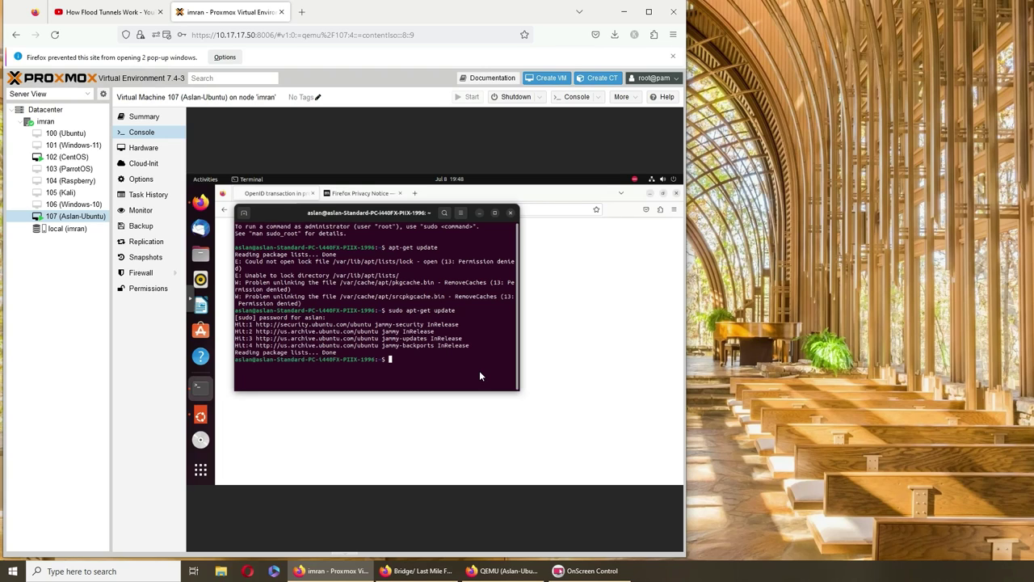
pyautogui.write('gos ugdoi o')
pyautogui.press('BackSpace')
pyautogui.press('BackSpace')
pyautogui.press('BackSpace')
pyautogui.press('BackSpace')
pyautogui.press('BackSpace')
pyautogui.press('BackSpace')
pyautogui.press('BackSpace')
pyautogui.press('BackSpace')
pyautogui.press('BackSpace')
pyautogui.press('BackSpace')
pyautogui.press('BackSpace')
pyautogui.press('BackSpace')
pyautogui.write('sudo apt-get uptr')
# Run sudo apt-get upgrade and confirm with y to upgrade the 244 packages.
pyautogui.press('Return')
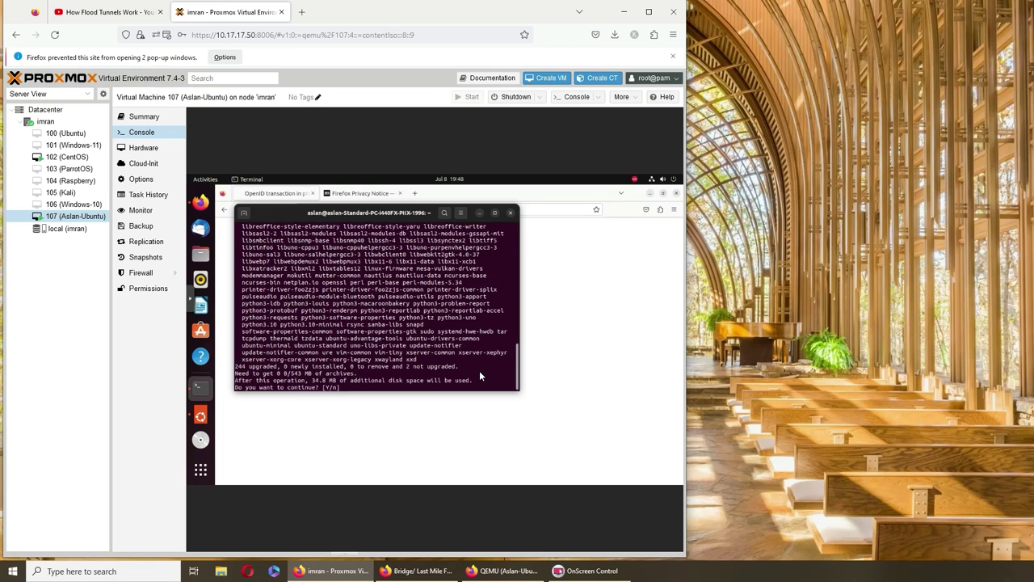
pyautogui.write('y')
pyautogui.press('Return')
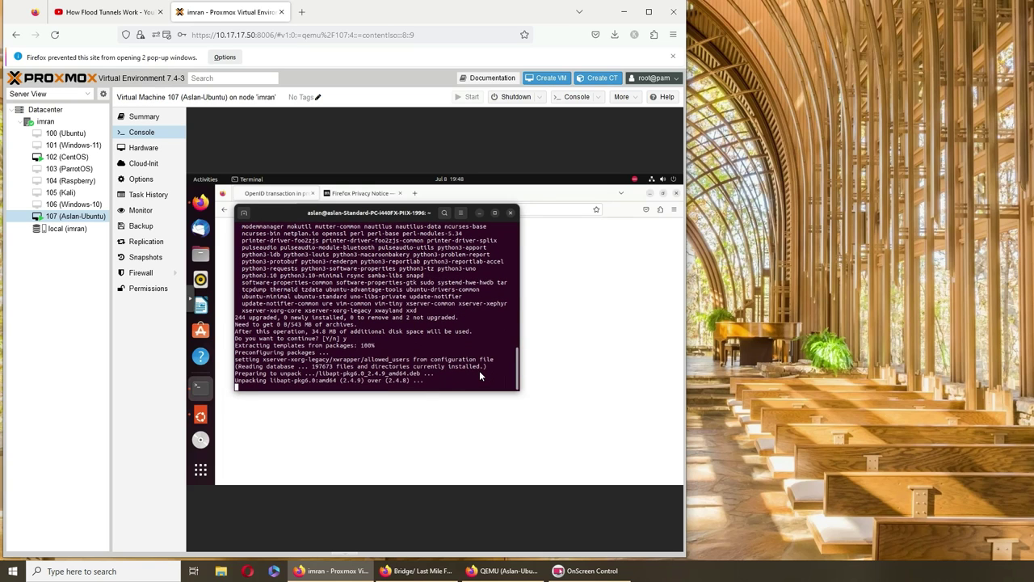
# Quit the VM's Firefox from the dock and return to the full-size noVNC console window.
pyautogui.rightClick(201, 202)
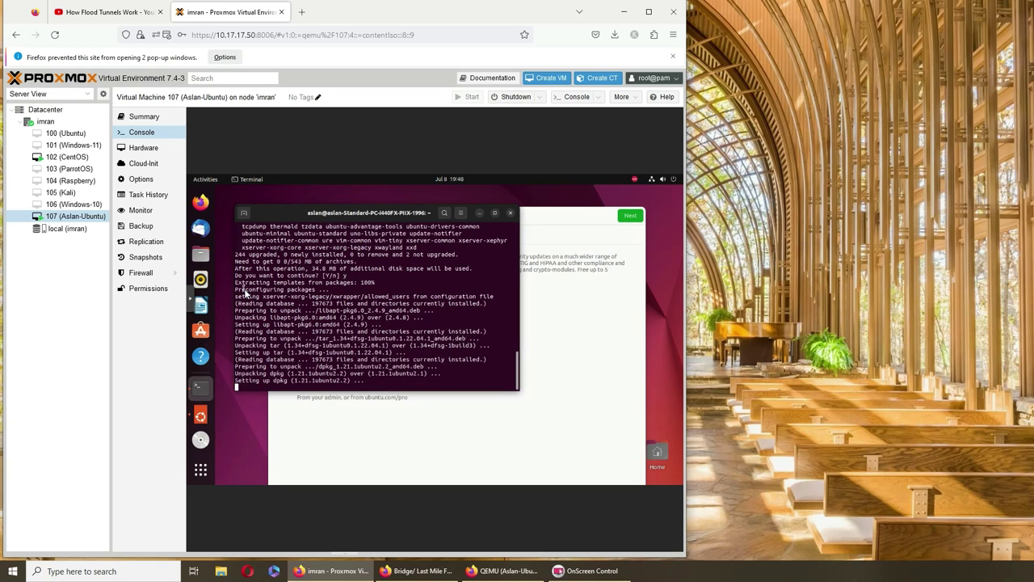
pyautogui.click(233, 284)
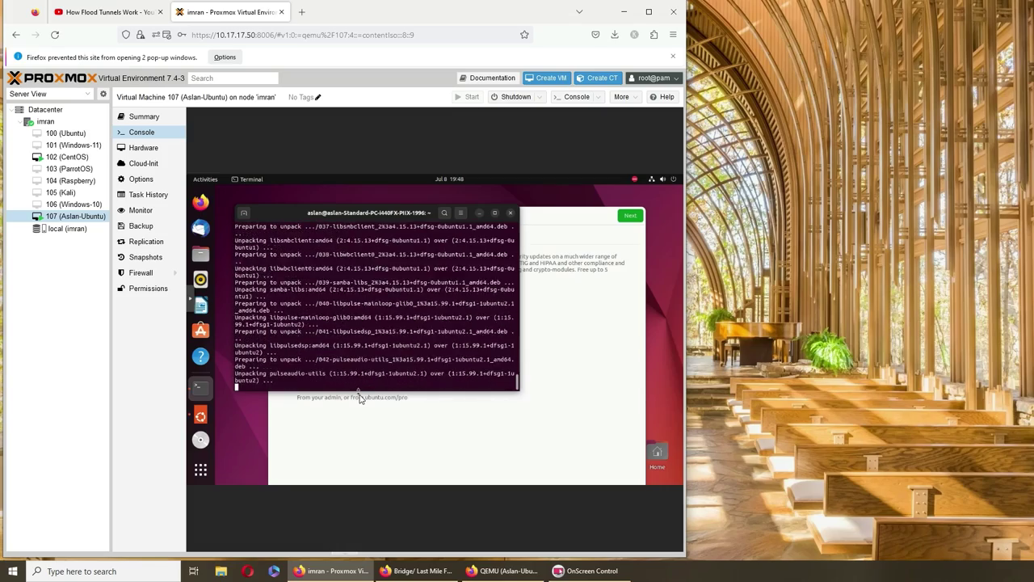
pyautogui.click(501, 571)
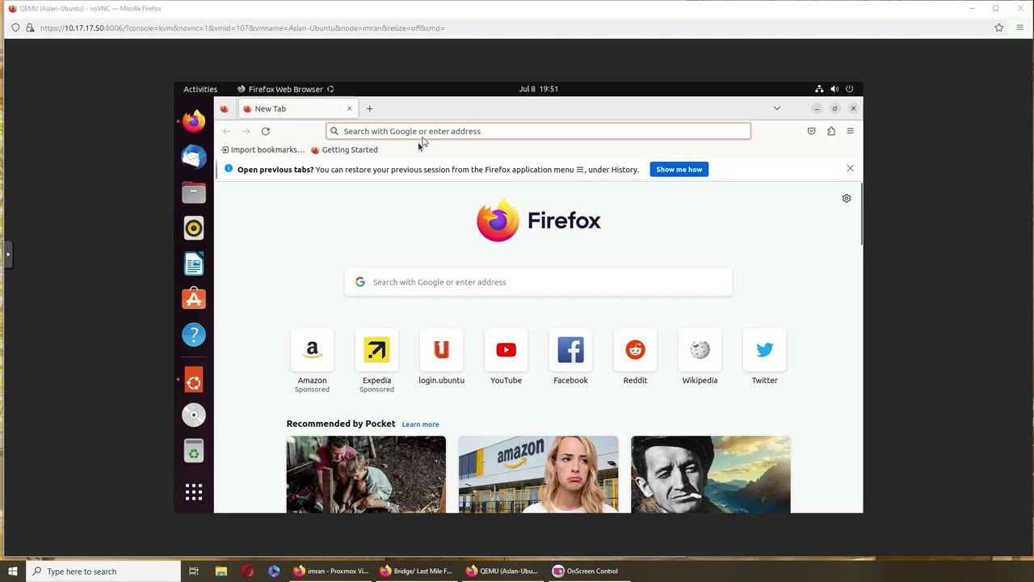
# Load ubuntu.com/pro/attach in the VM's Firefox and confirm the Ubuntu One login.
pyautogui.click(422, 136)
pyautogui.write('ubun')
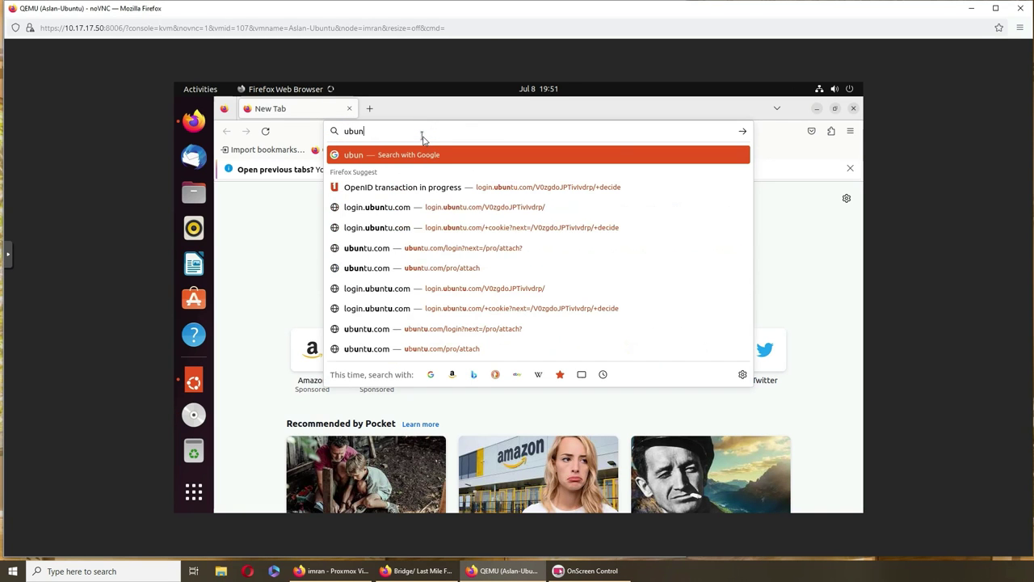
pyautogui.write('tu.com')
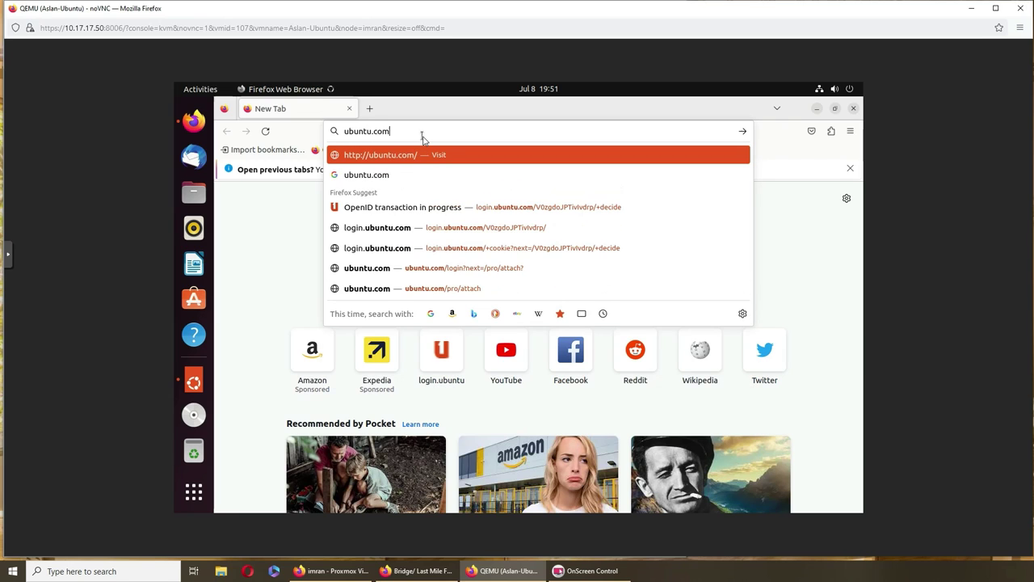
pyautogui.write('/pro/a')
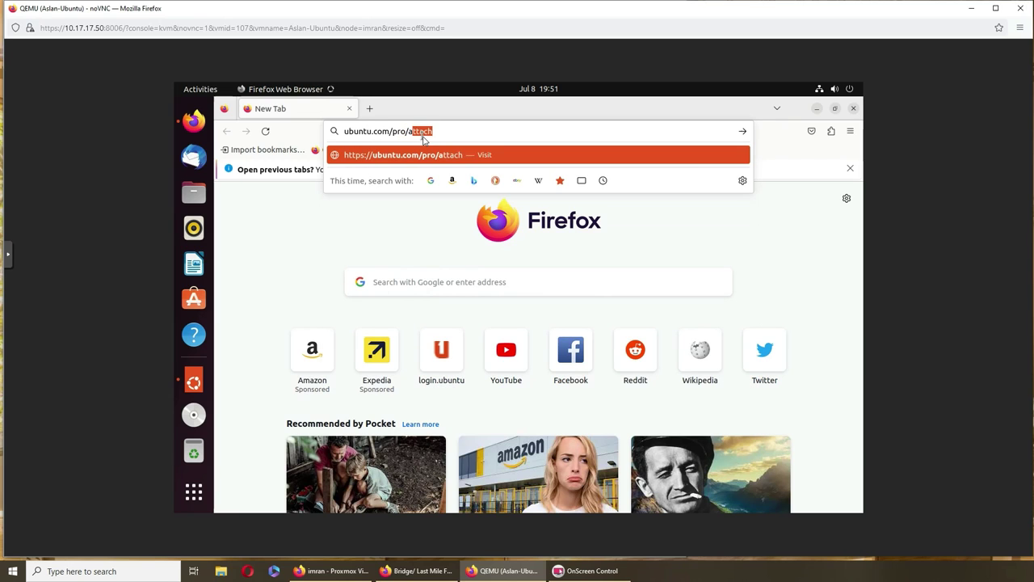
pyautogui.press('Return')
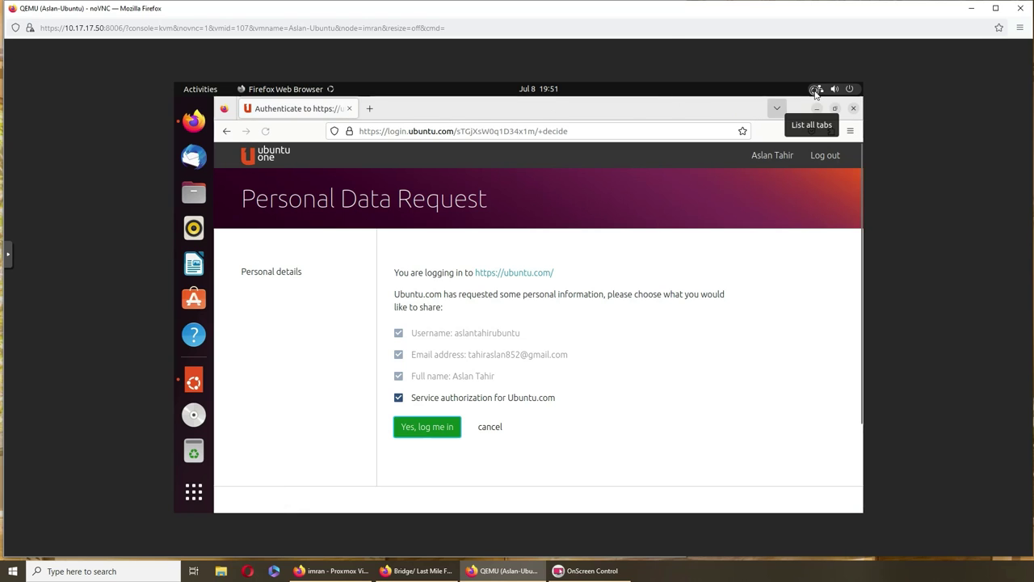
pyautogui.click(423, 435)
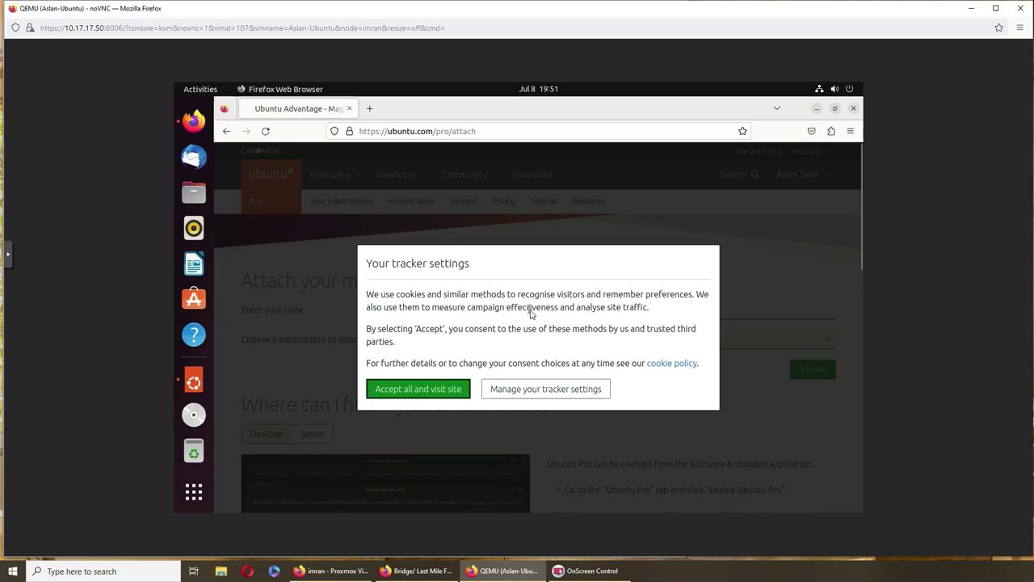
# Save the site's tracker preferences to reveal the Free Personal Token attach form.
pyautogui.click(526, 396)
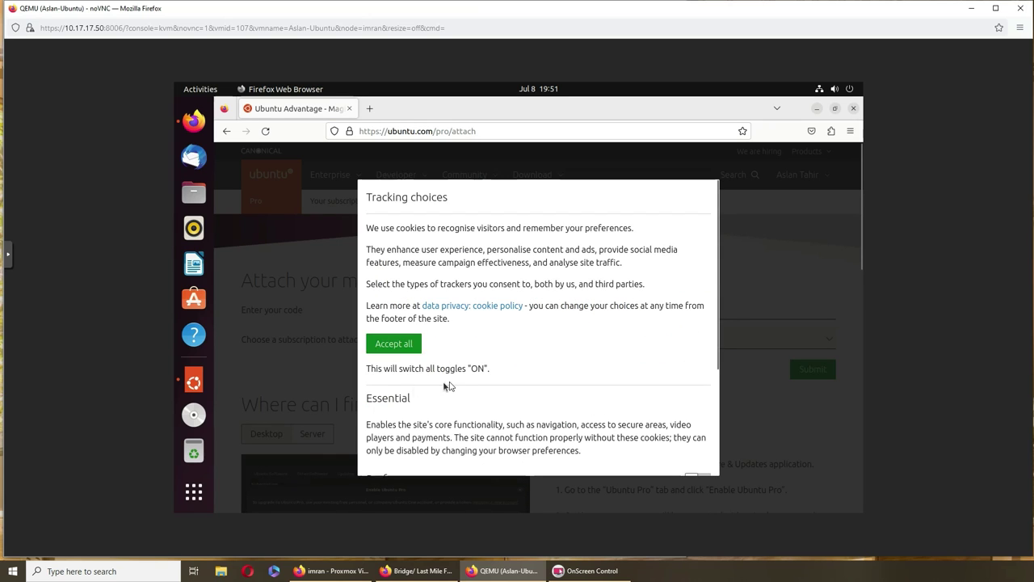
pyautogui.scroll(-3, 453, 386)
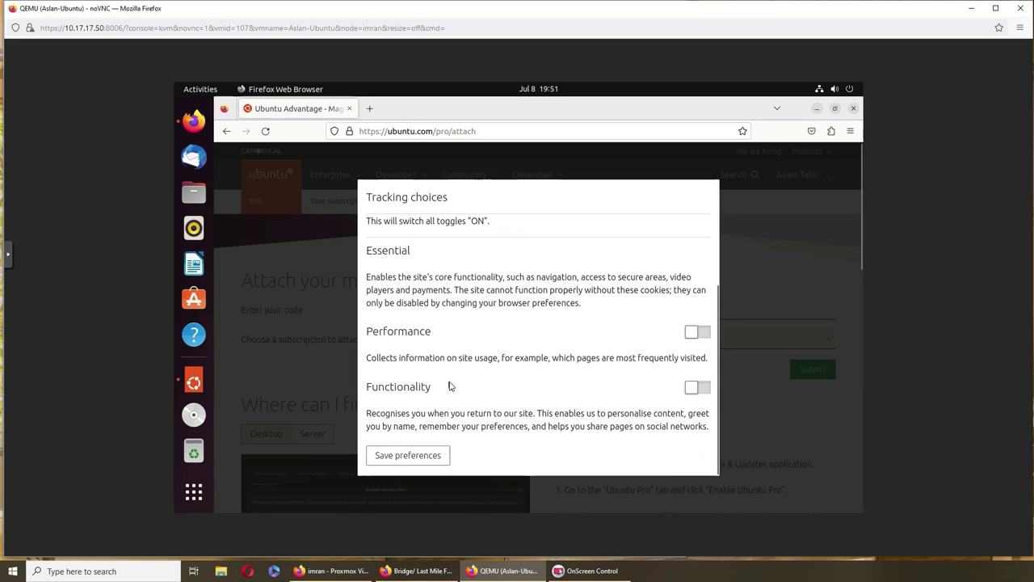
pyautogui.click(408, 455)
pyautogui.scroll(-3, 585, 338)
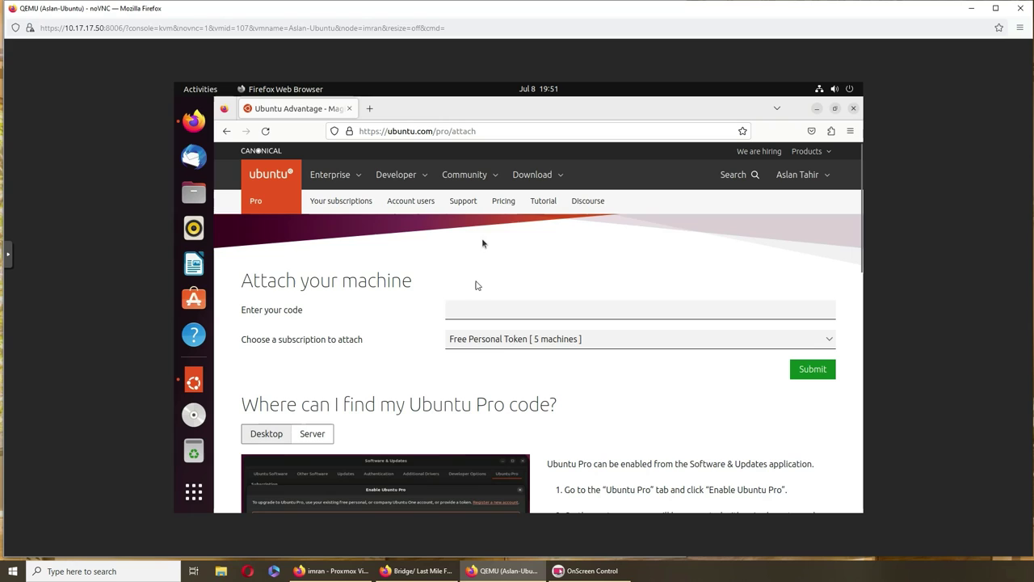
# Copy the attach code from the guest's Ubuntu Pro setup dialog.
pyautogui.click(456, 311)
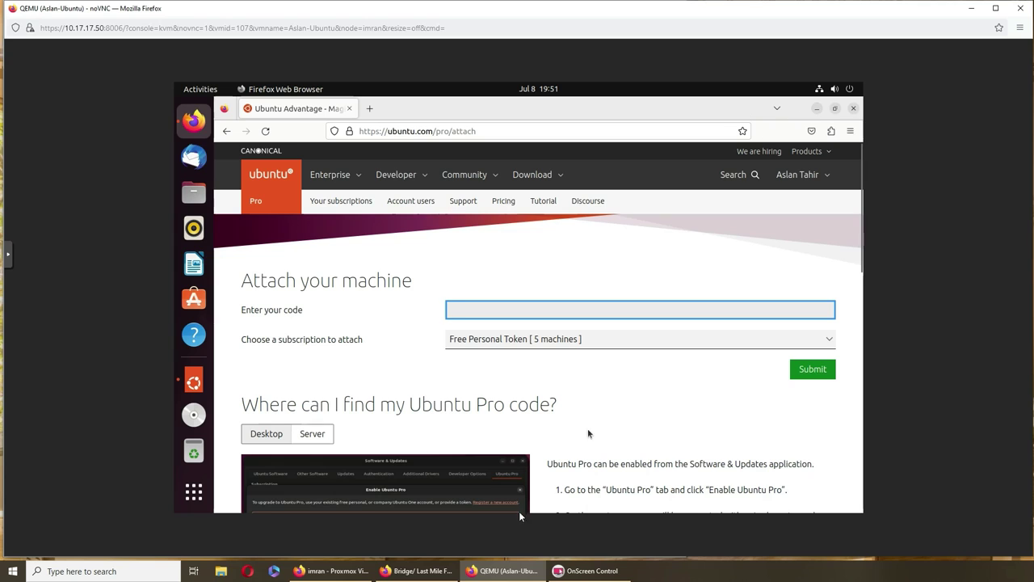
pyautogui.click(189, 380)
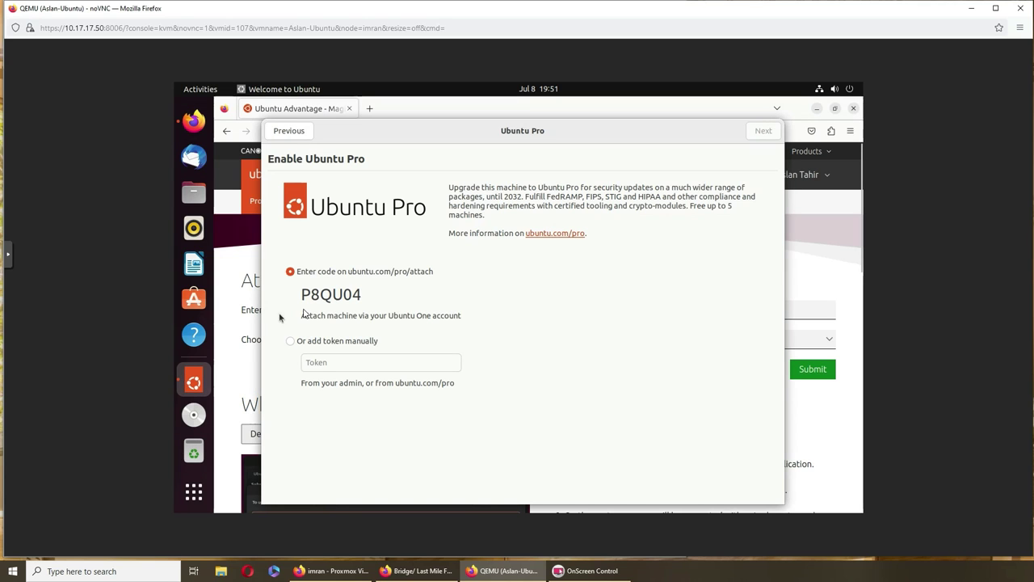
pyautogui.doubleClick(324, 297)
pyautogui.rightClick(322, 297)
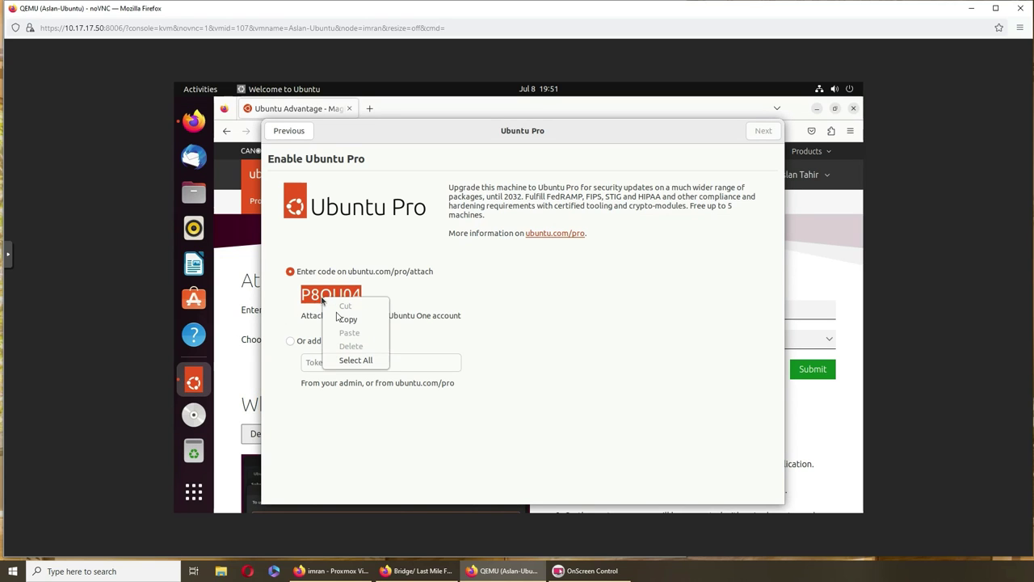
pyautogui.click(345, 319)
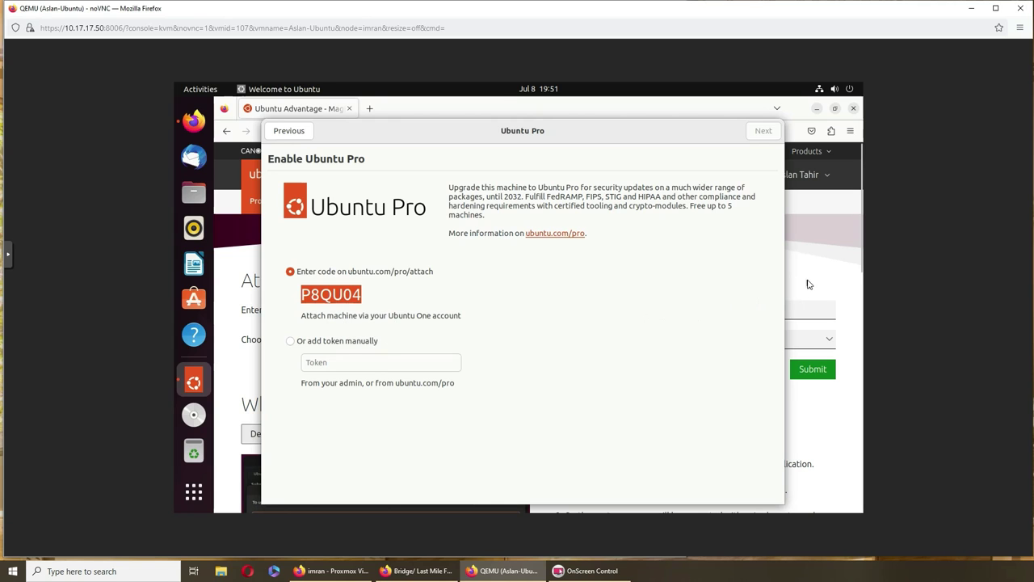
# Paste the code into the attach page's 'Enter your code' field, keep Free Personal Token, and submit.
pyautogui.click(808, 284)
pyautogui.rightClick(685, 310)
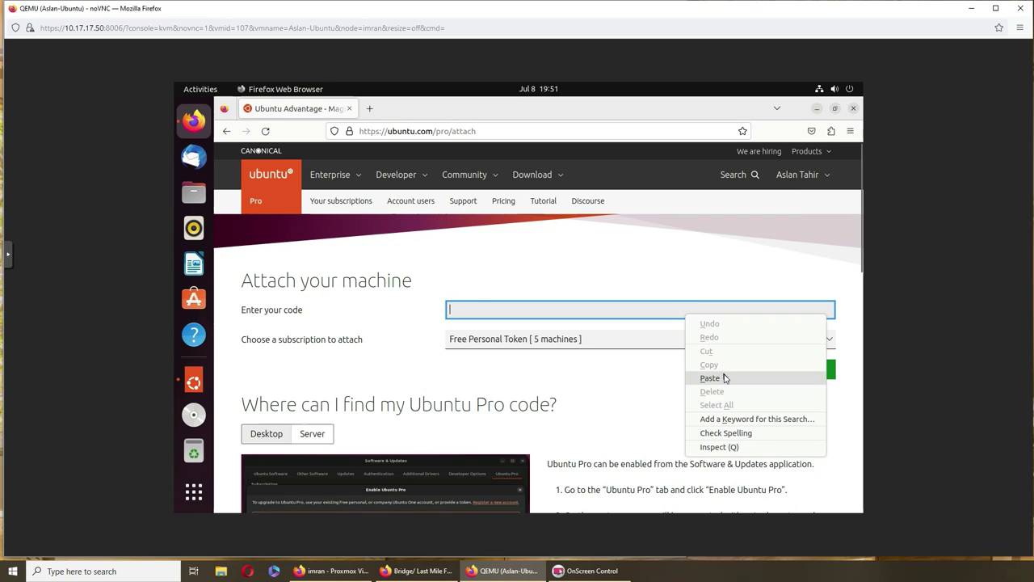
pyautogui.click(709, 377)
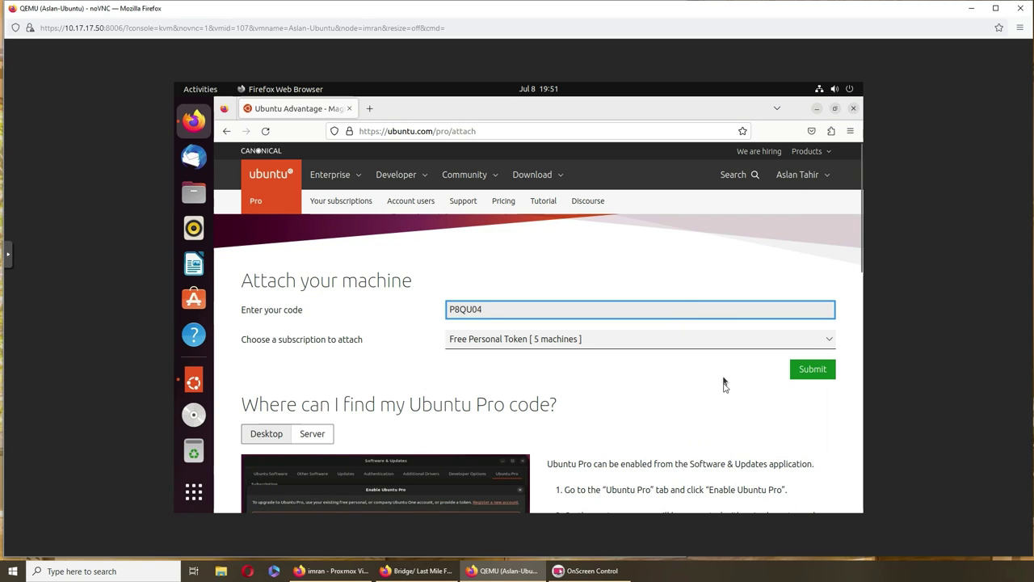
pyautogui.click(809, 342)
pyautogui.click(807, 359)
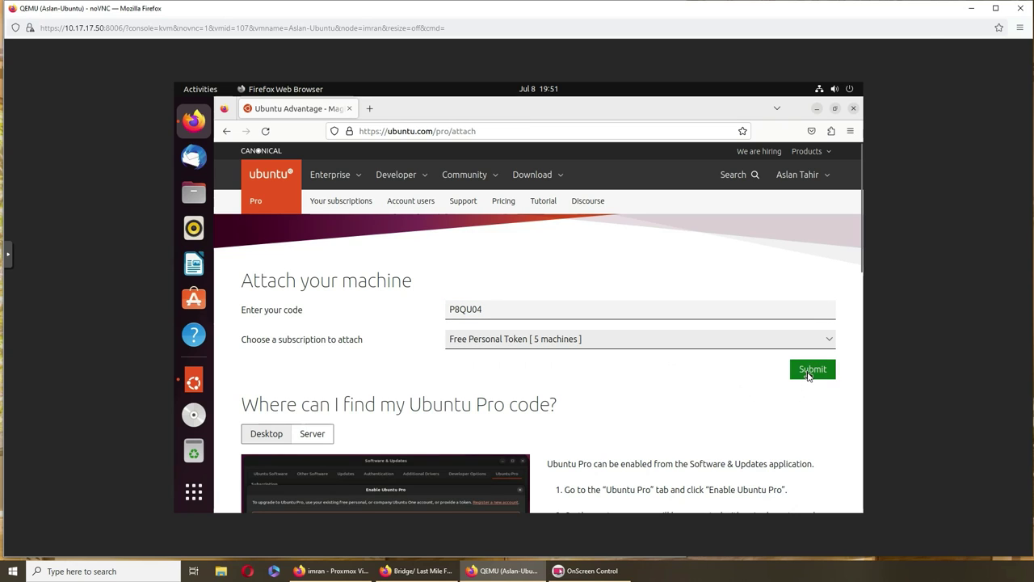
pyautogui.click(812, 369)
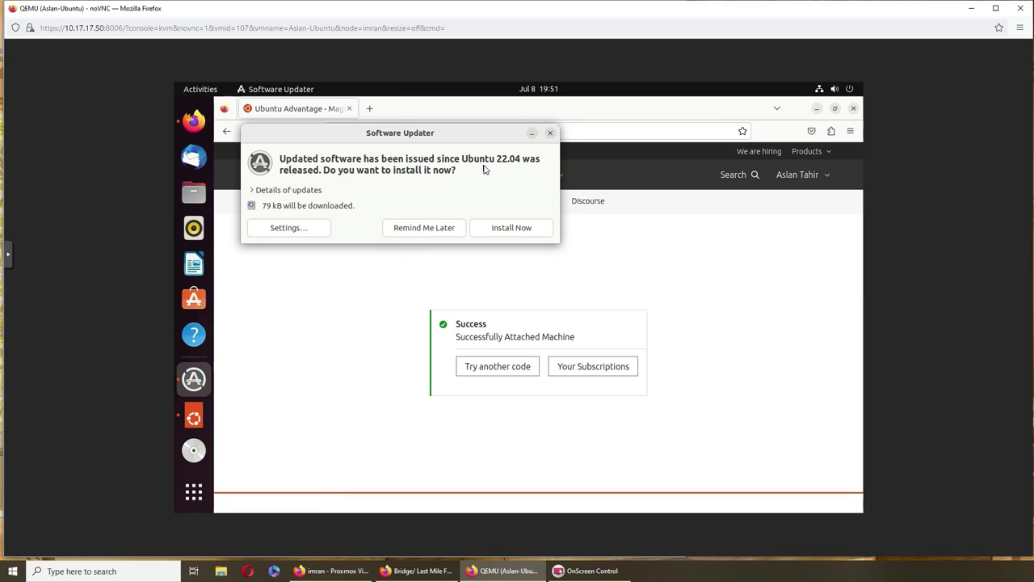
# Install the pending updates with the account password, then minimize the VM browser and noVNC console.
pyautogui.click(504, 234)
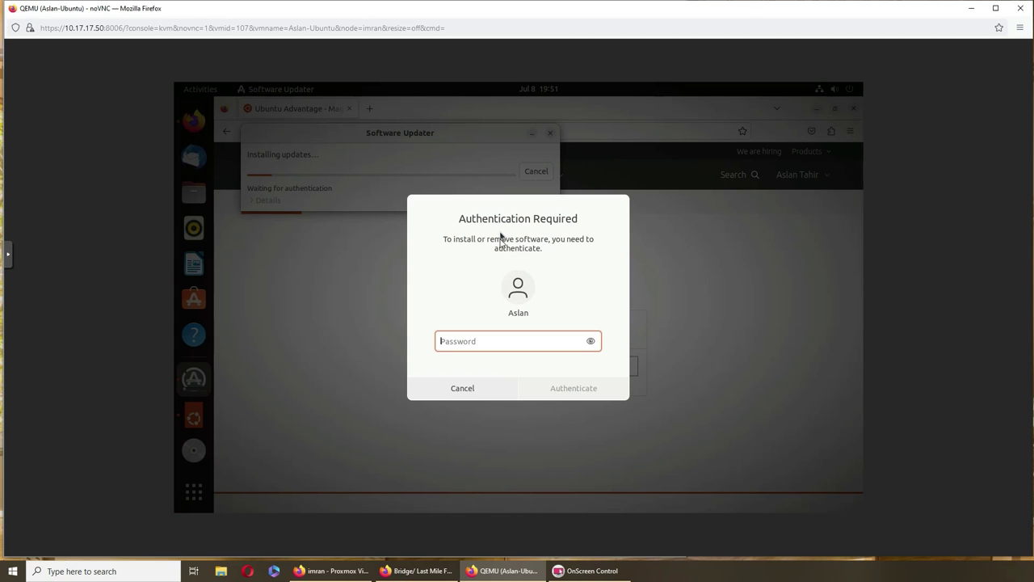
pyautogui.write('•')
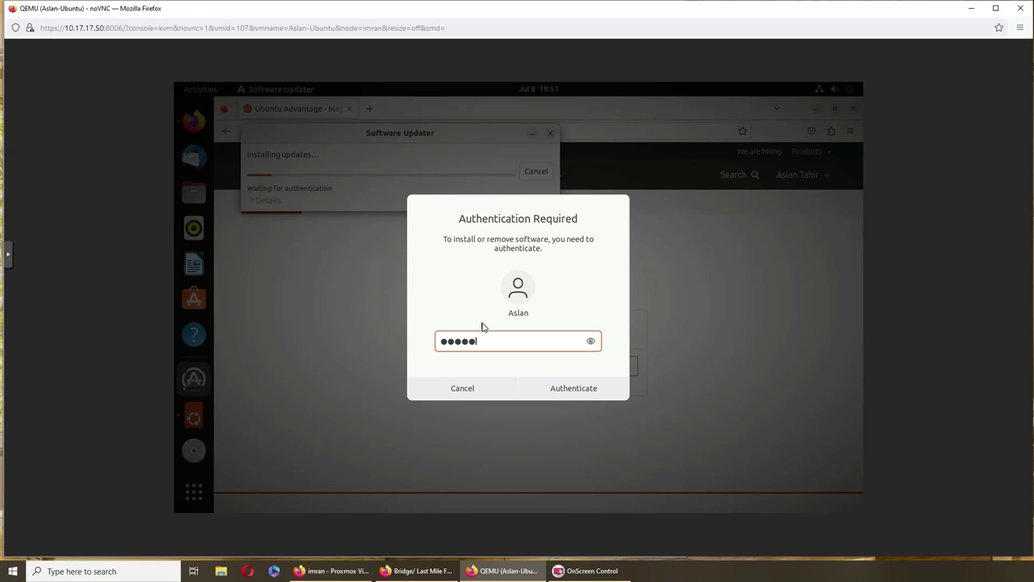
pyautogui.press('Return')
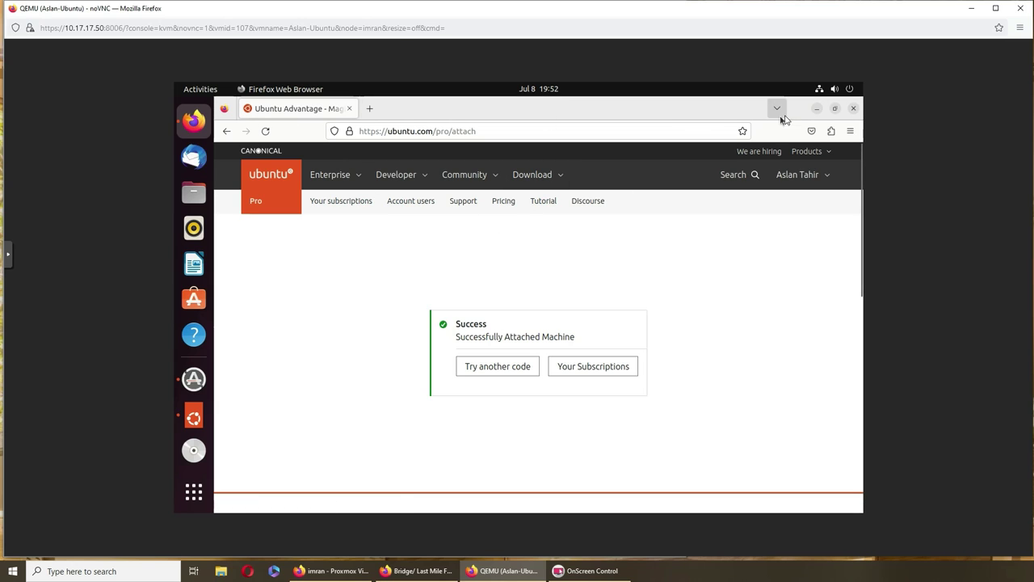
pyautogui.click(818, 112)
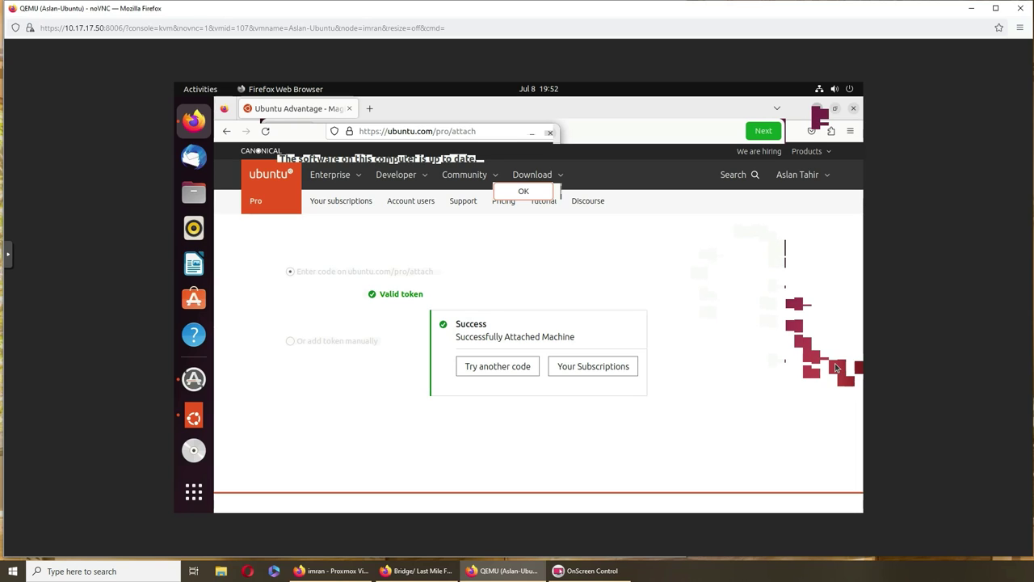
pyautogui.click(972, 9)
# Dismiss the up-to-date message, advance the Ubuntu Pro dialog, and authenticate with the account password.
pyautogui.click(438, 253)
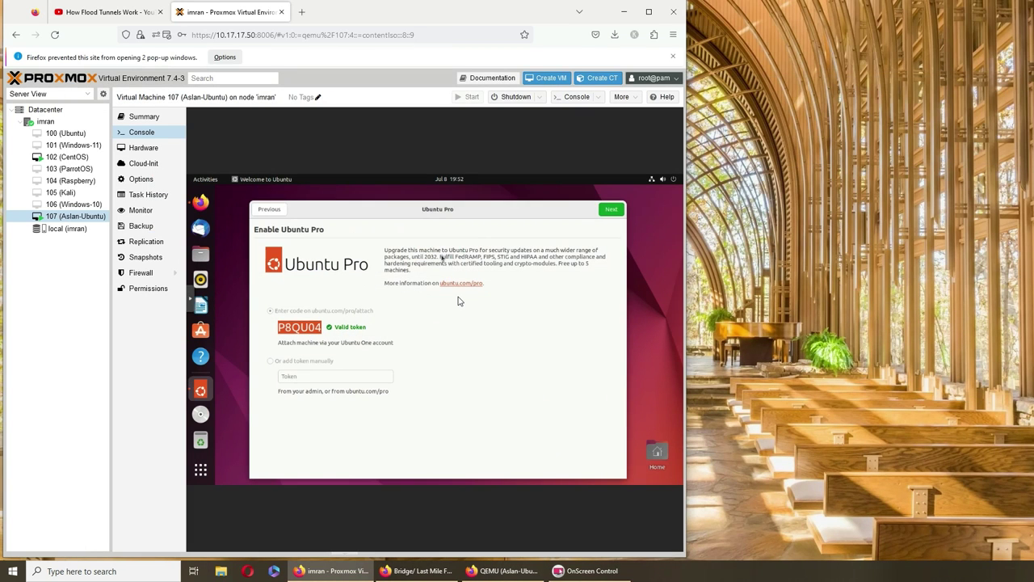
pyautogui.click(611, 212)
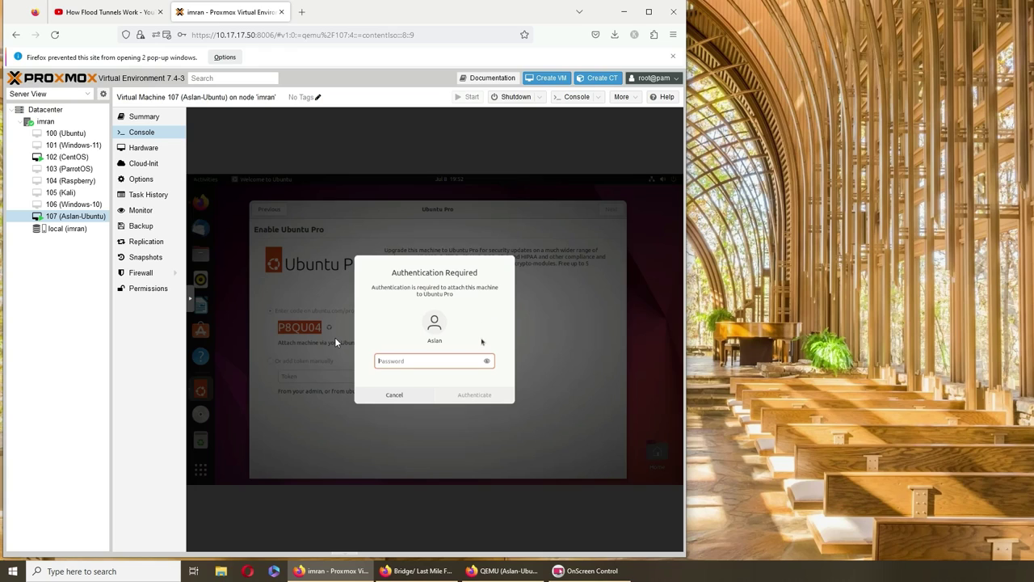
pyautogui.write('•••••')
pyautogui.press('BackSpace')
pyautogui.press('BackSpace')
pyautogui.press('BackSpace')
pyautogui.press('BackSpace')
pyautogui.press('BackSpace')
pyautogui.write('•••••••••')
pyautogui.press('Return')
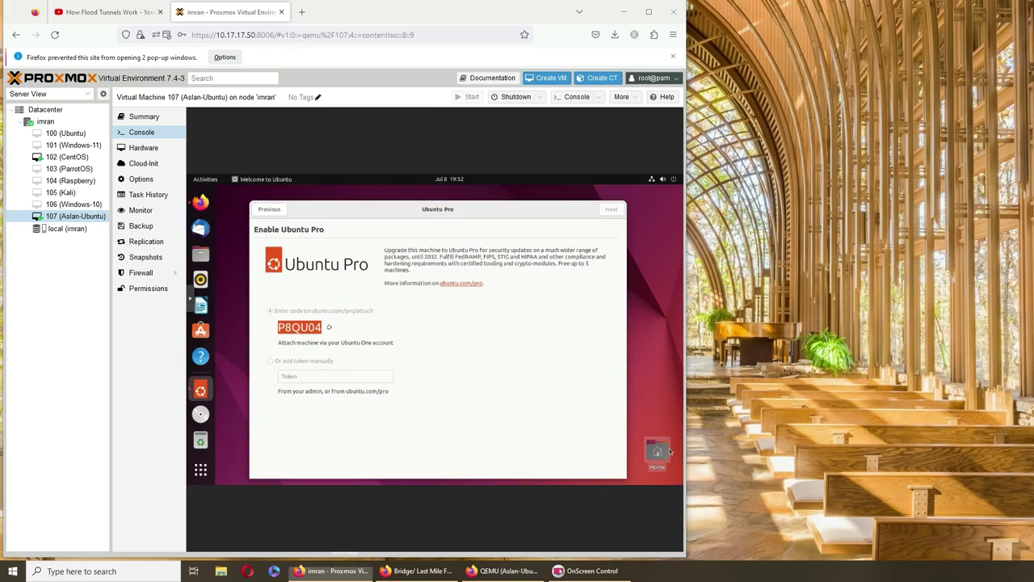